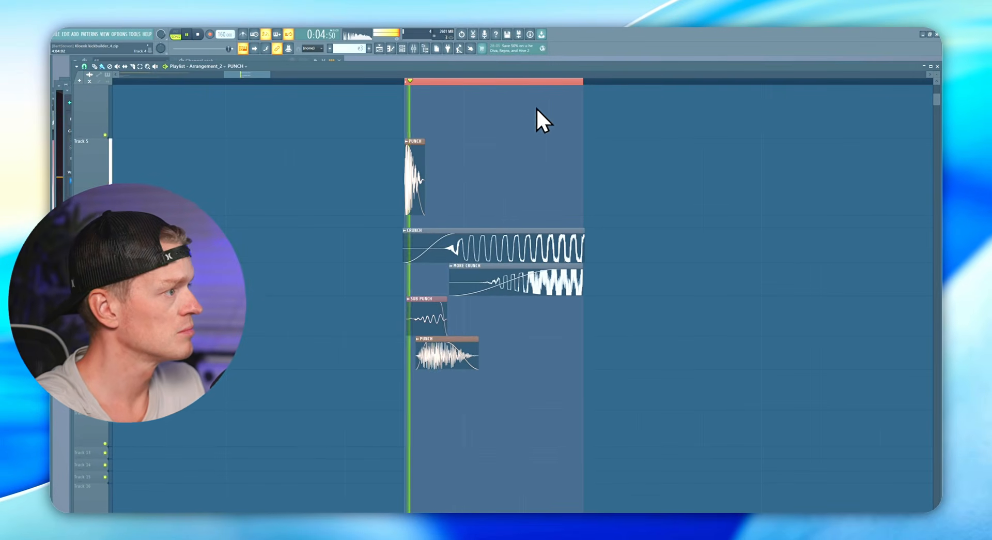
- Stop playback and open the lower PUNCH clip's channel settings together with the mixer
key(space)
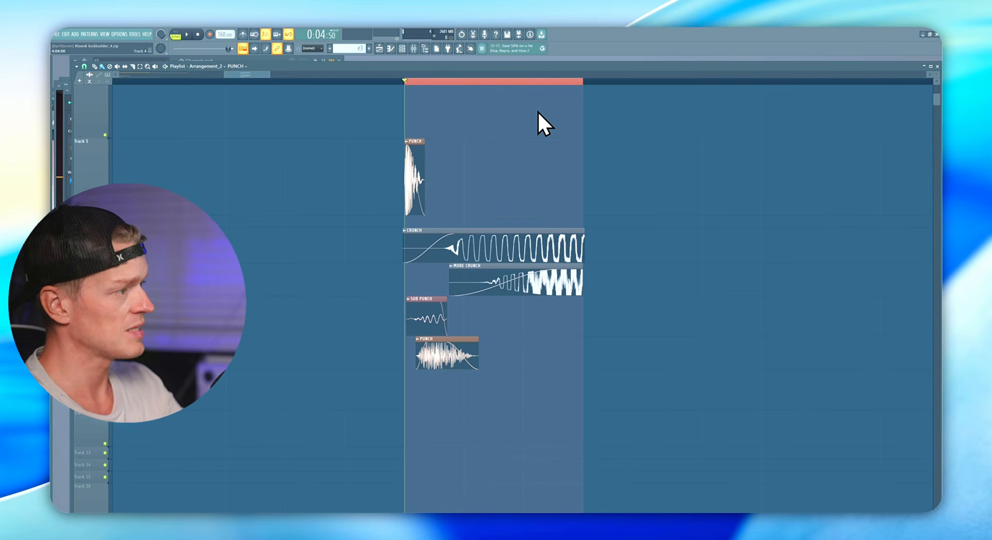
key(Escape)
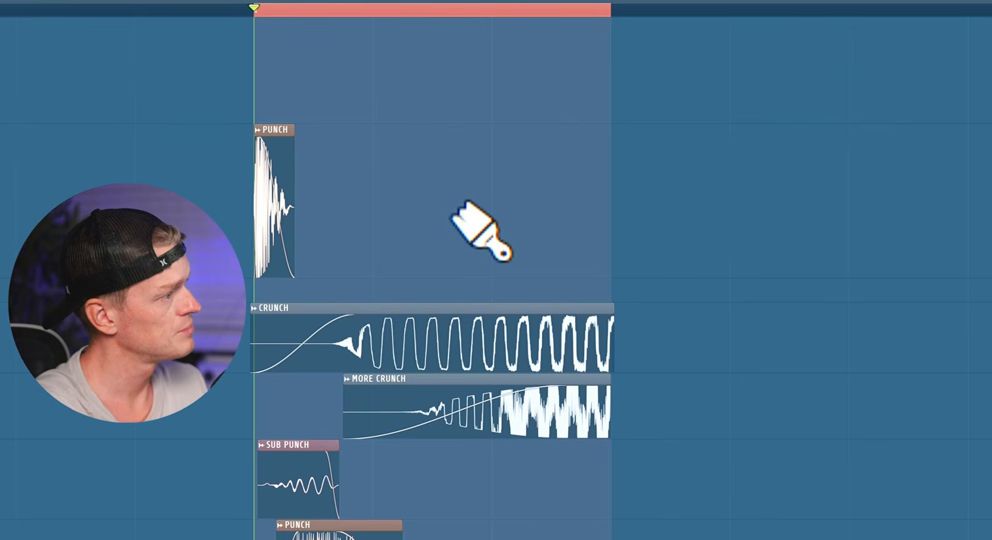
click(433, 299)
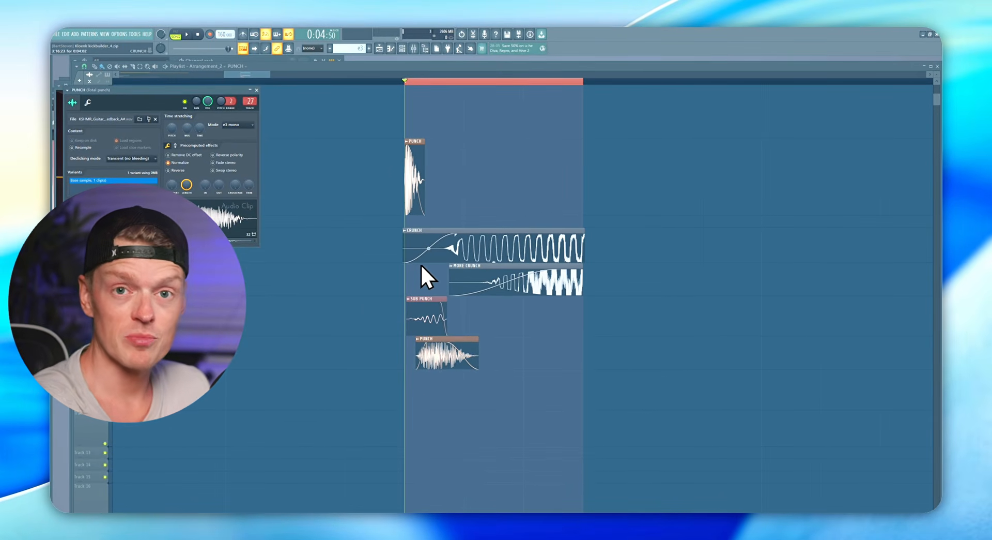
click(413, 48)
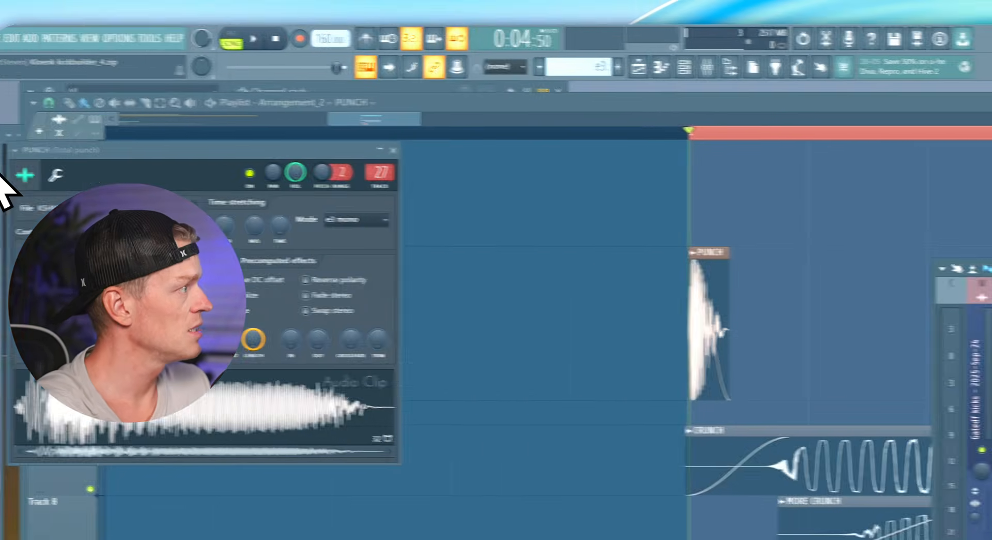
- Review the first two FabFilter Pro-Q 3 equalizers and the Fruity Phaser on the Total punch mixer track
click(759, 311)
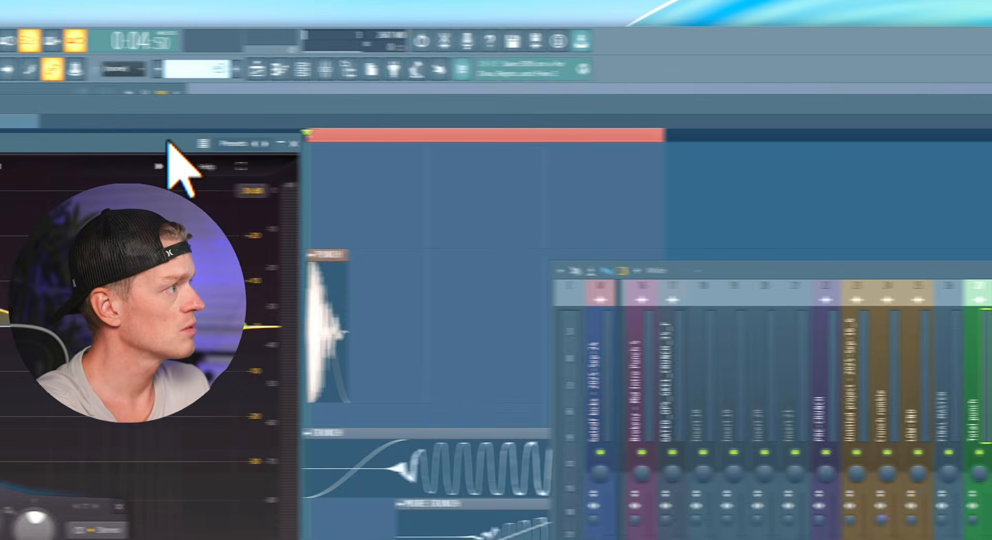
drag(168, 142, 395, 296)
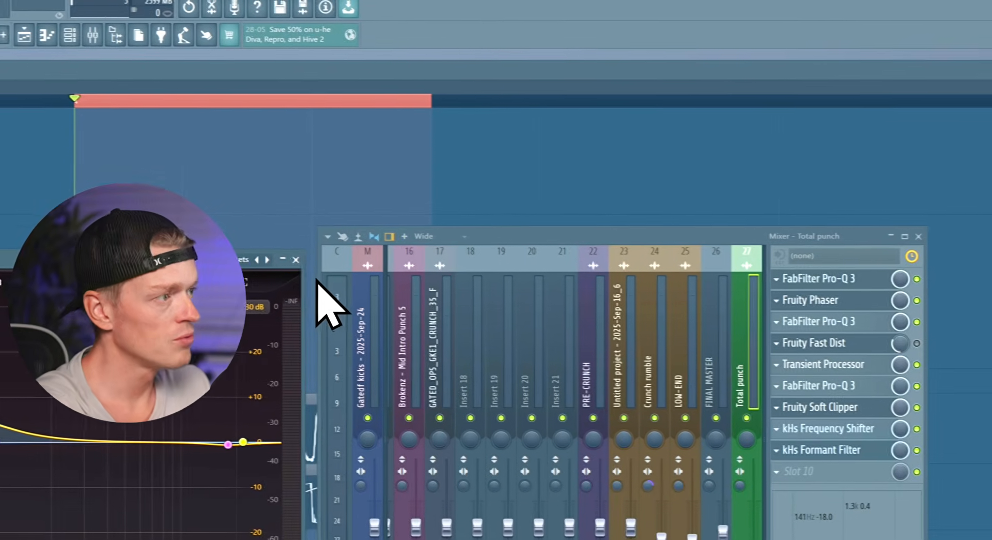
click(529, 295)
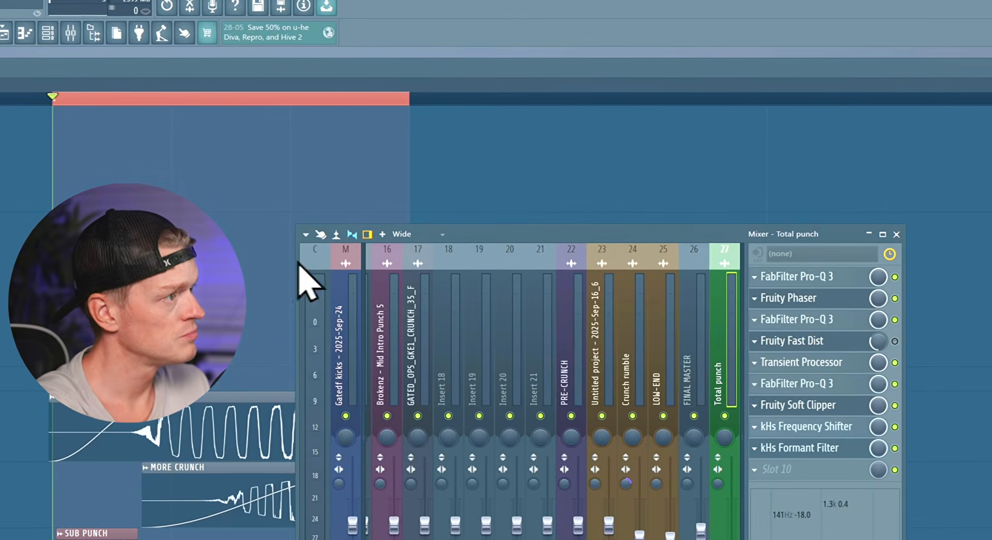
click(837, 298)
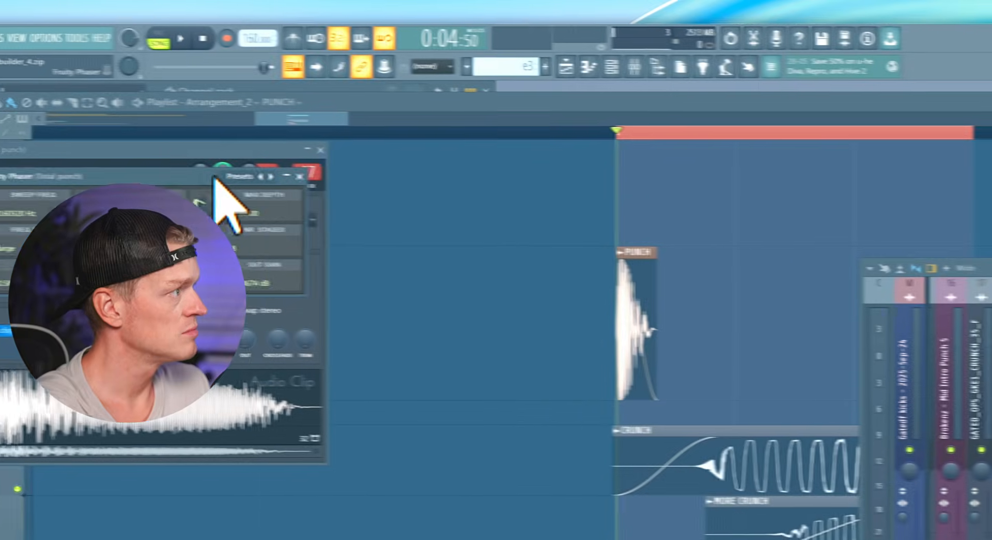
drag(216, 179, 733, 318)
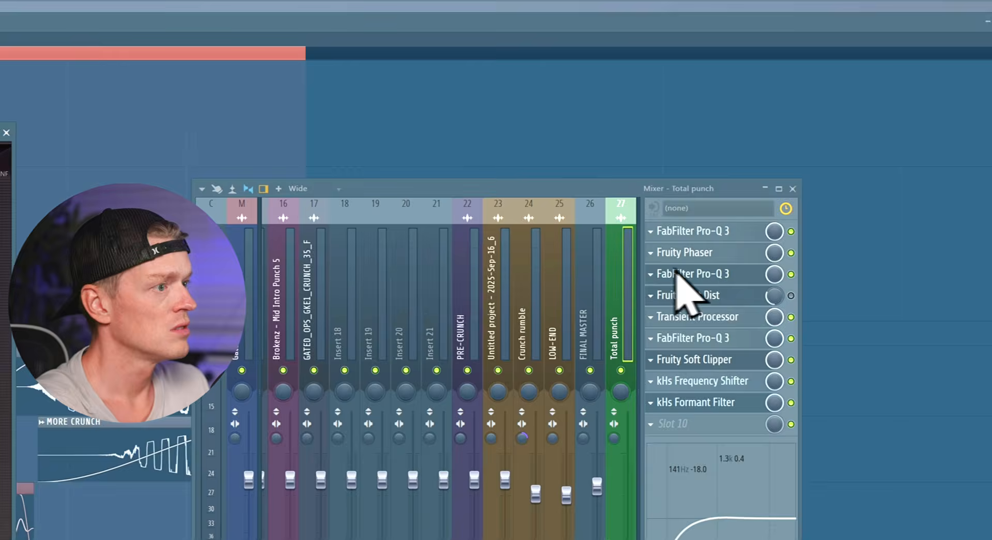
click(937, 303)
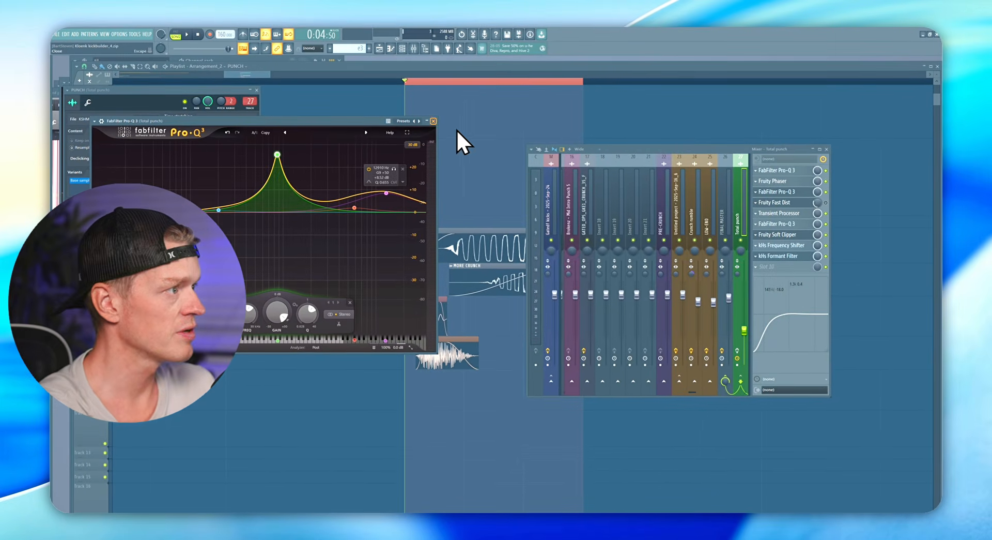
click(433, 121)
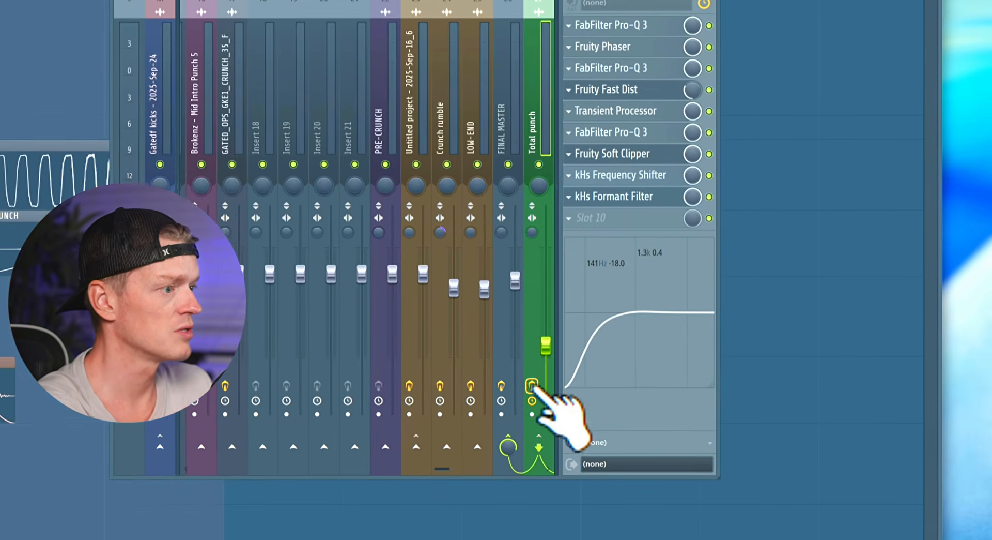
- Enable Fruity Fast Dist on the Total punch track and review the FabFilter Pro-Q 3 after Transient Processor
click(709, 90)
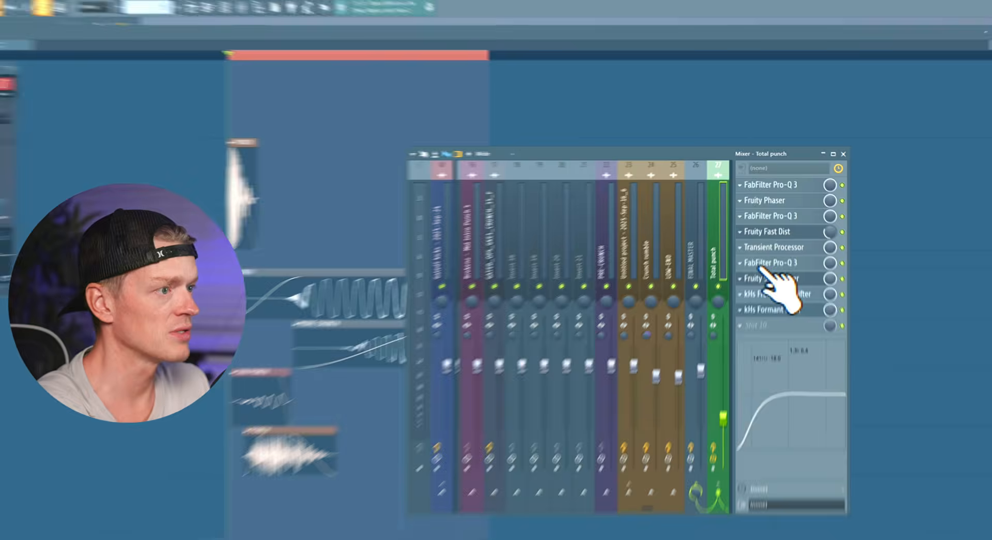
click(793, 222)
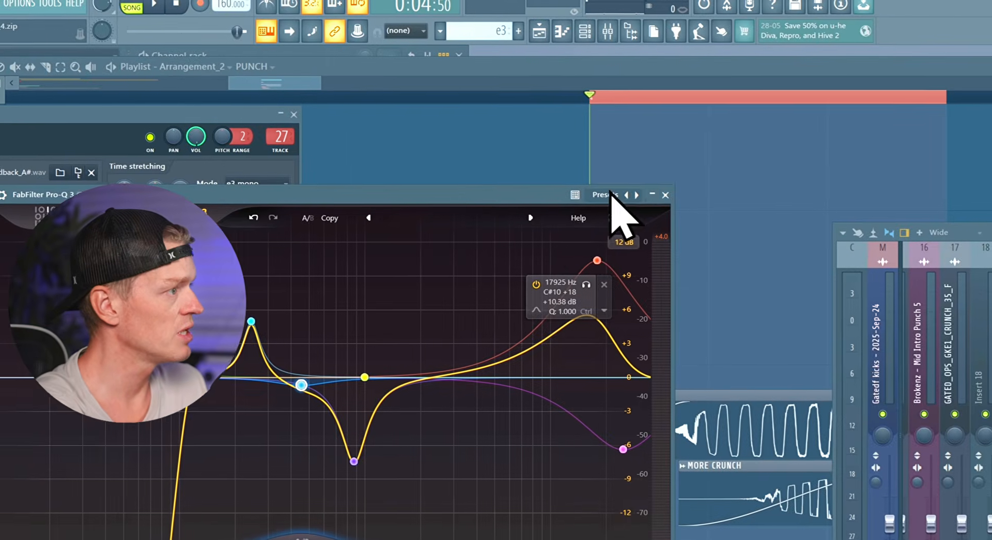
click(612, 184)
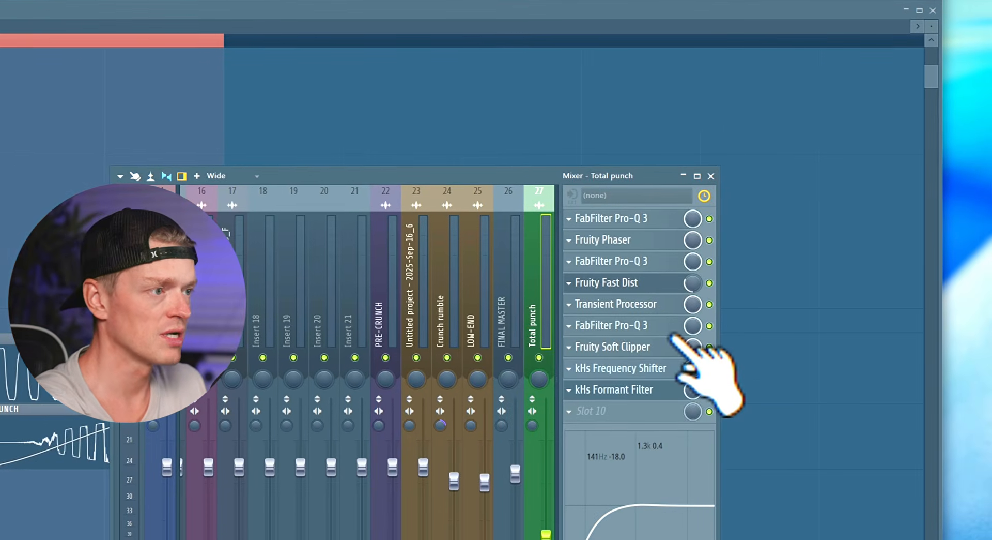
- Open the kHs Formant Filter and kHs Frequency Shifter without the mixer and place both windows side by side beyond the clips
click(628, 392)
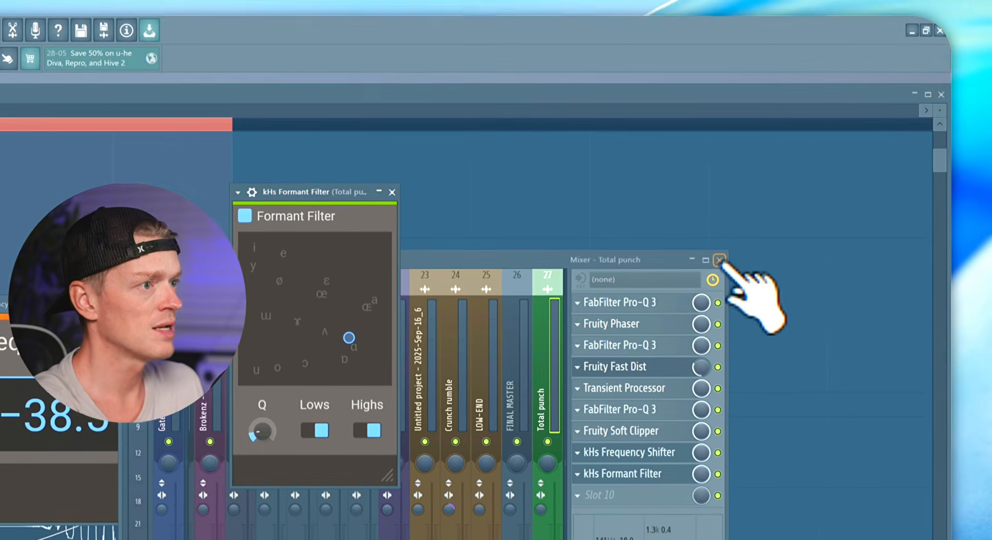
click(712, 184)
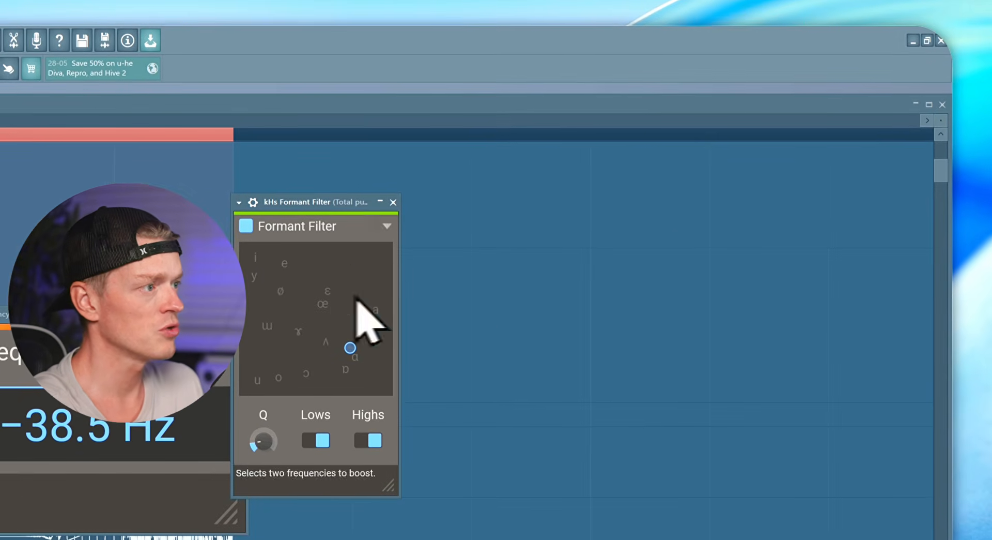
drag(341, 118, 372, 206)
drag(382, 294, 419, 307)
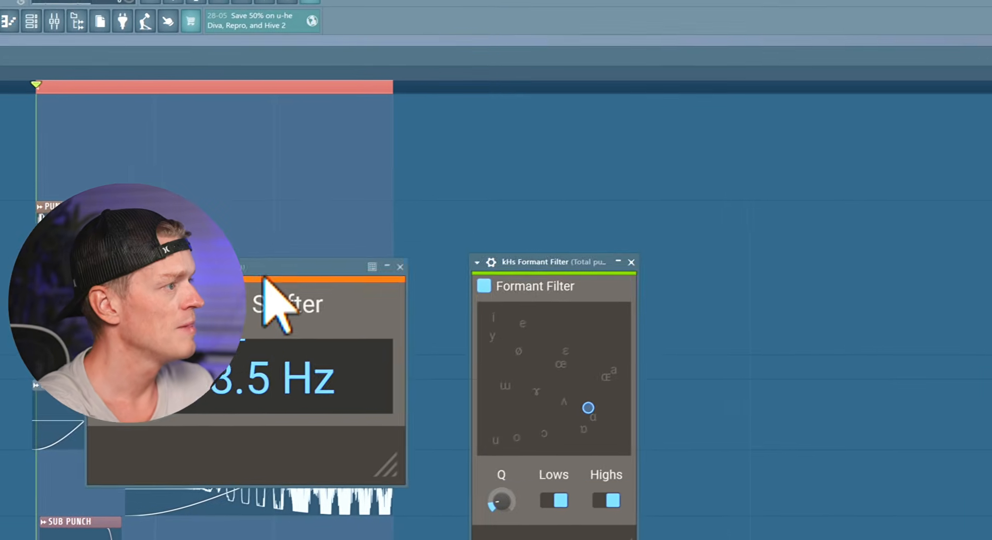
drag(101, 318, 744, 285)
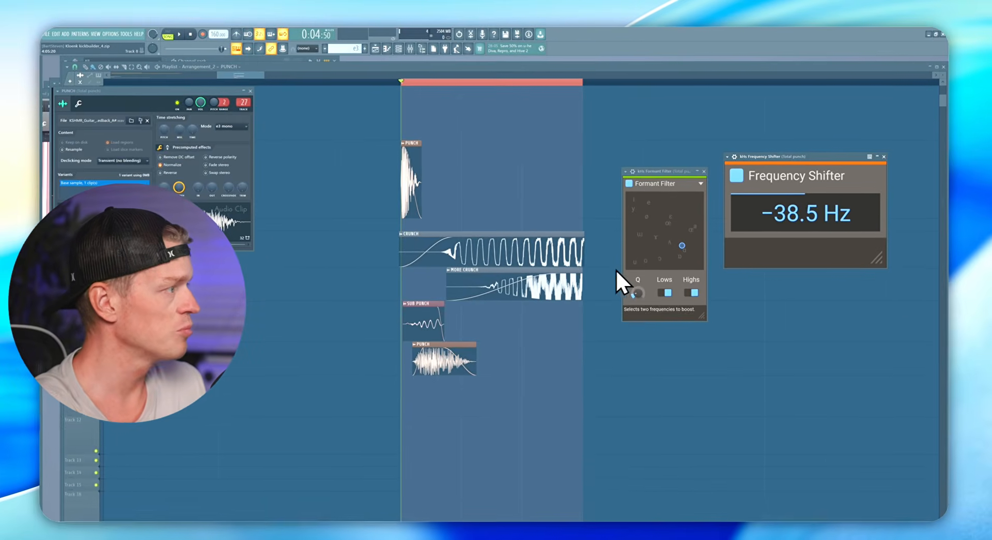
- Audition the punch while sweeping the Frequency Shifter up to 166 Hz and back to −38.5 Hz
key(space)
key(space)
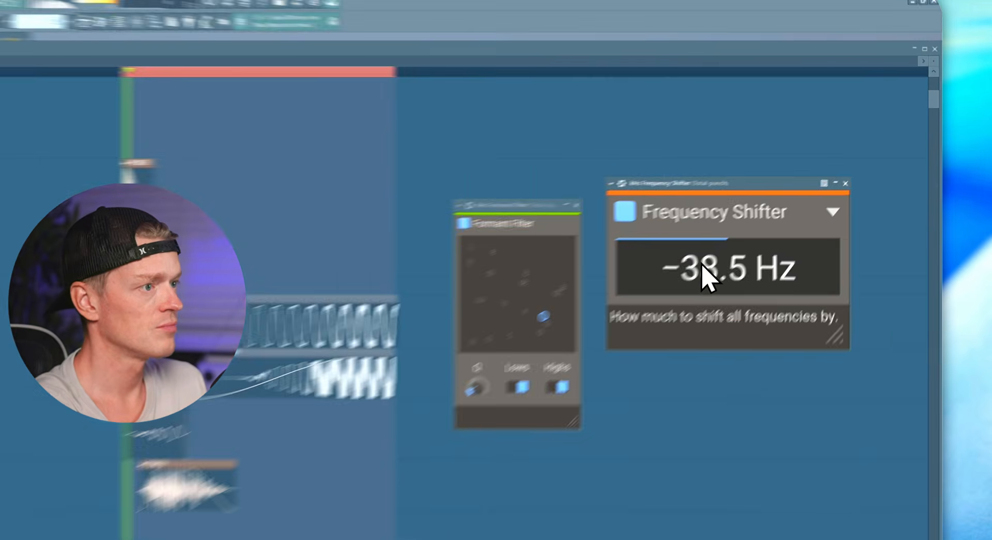
scroll(800, 207, up, 10)
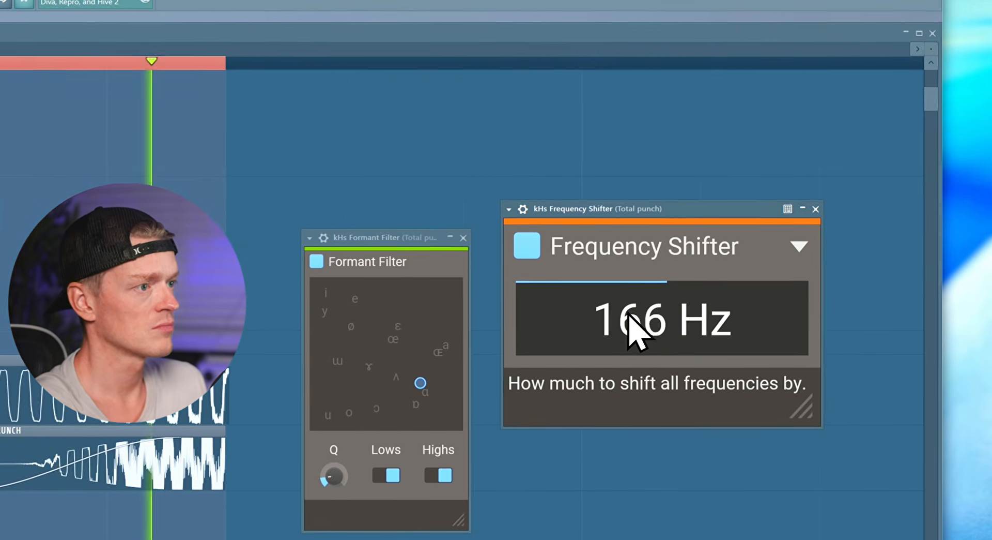
scroll(579, 309, down, 12)
drag(646, 209, 675, 208)
scroll(579, 308, up, 6)
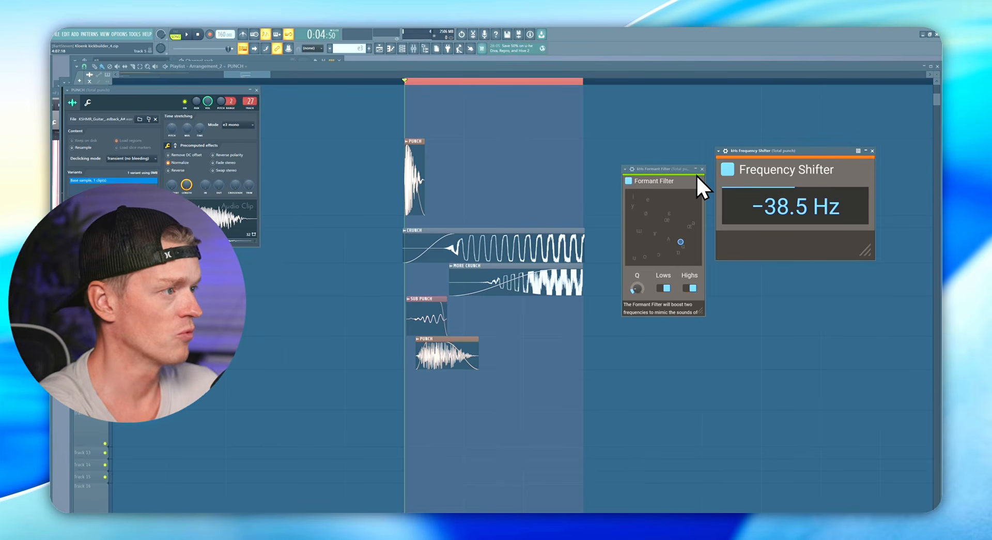
- Close the PUNCH channel settings and set the Frequency Shifter to 36.2 Hz
click(257, 90)
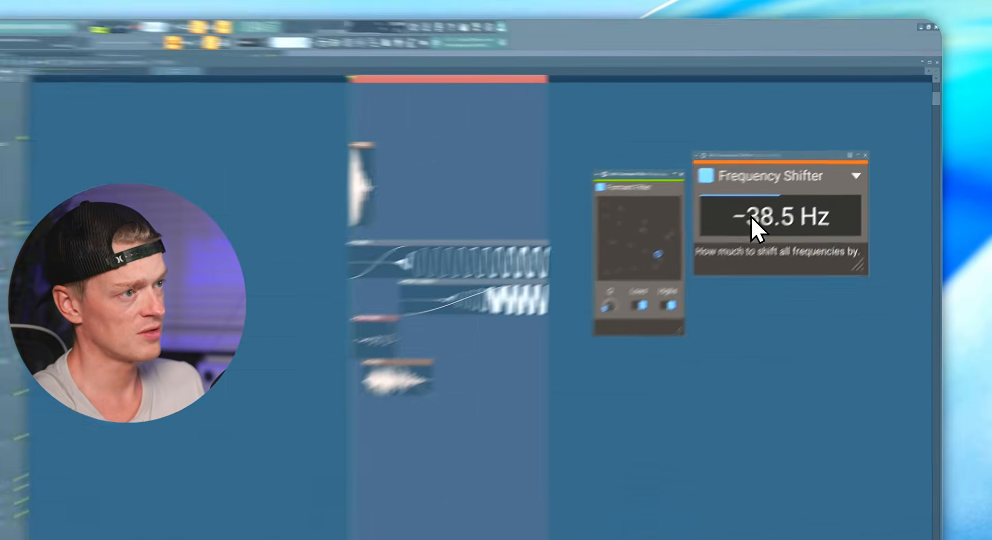
drag(768, 207, 791, 167)
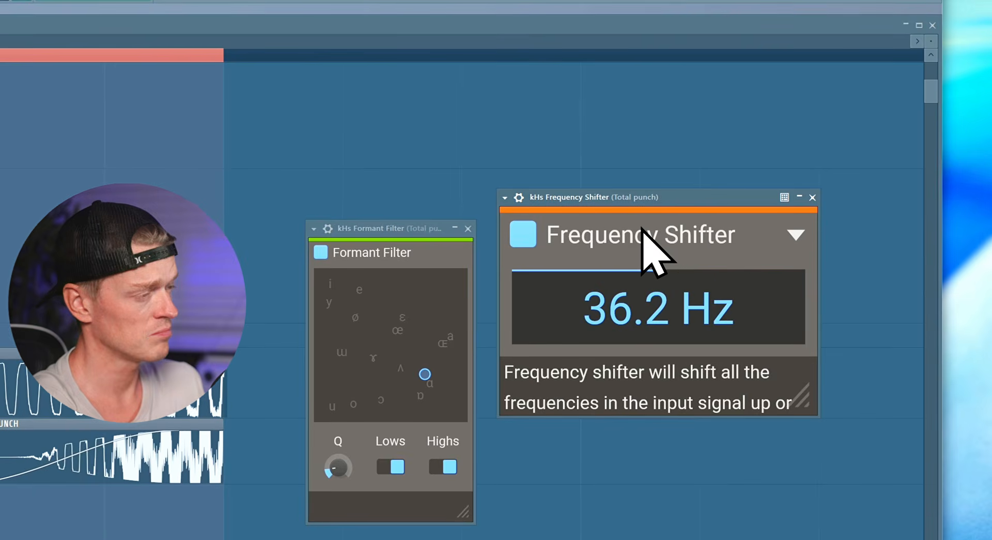
- Try different vowel positions for the Formant Filter's point to change the punch's tone
drag(400, 226, 408, 224)
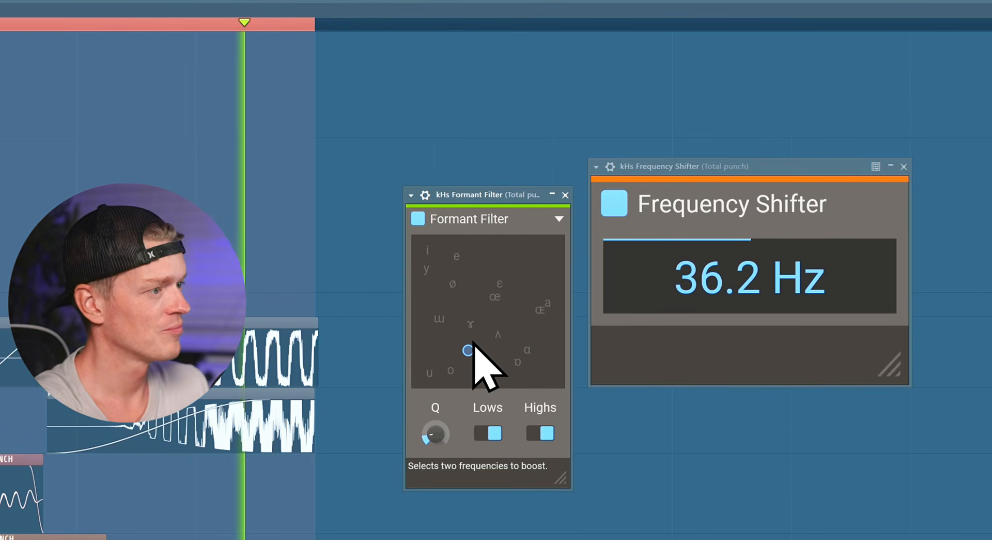
click(513, 315)
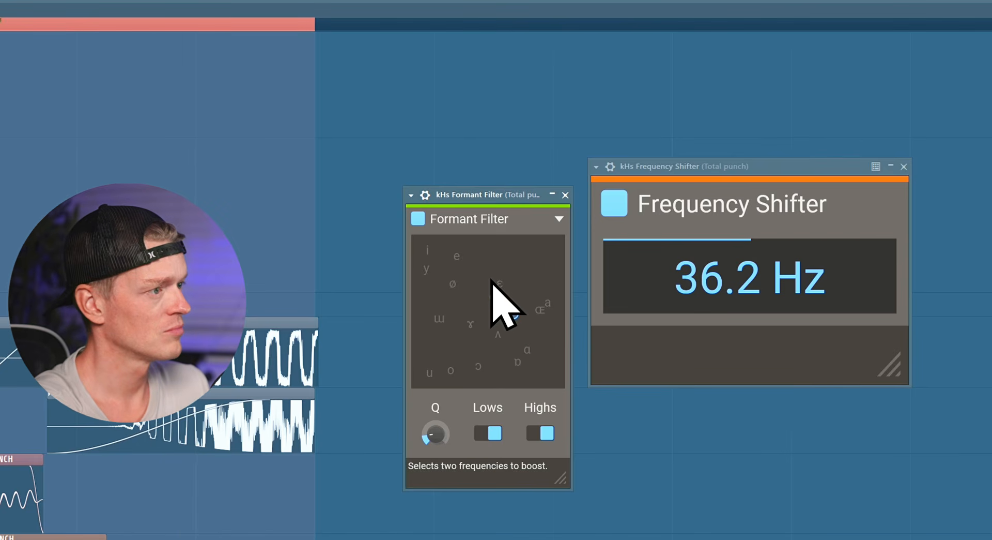
drag(486, 192, 485, 191)
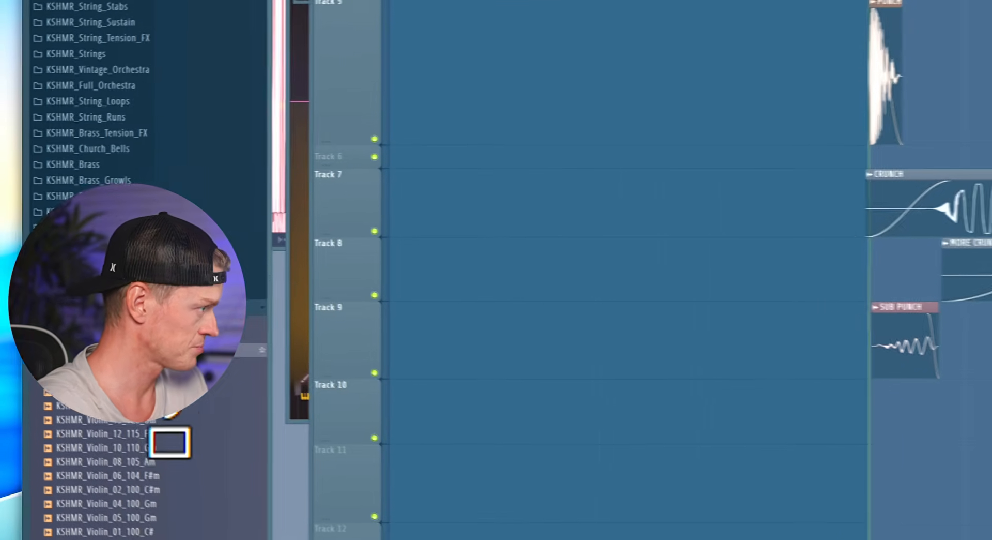
- Place the KSHMR_Violin_16_128_Em sample from the KSHMR_Violin folder on Track 10 at the start of the kick
click(155, 238)
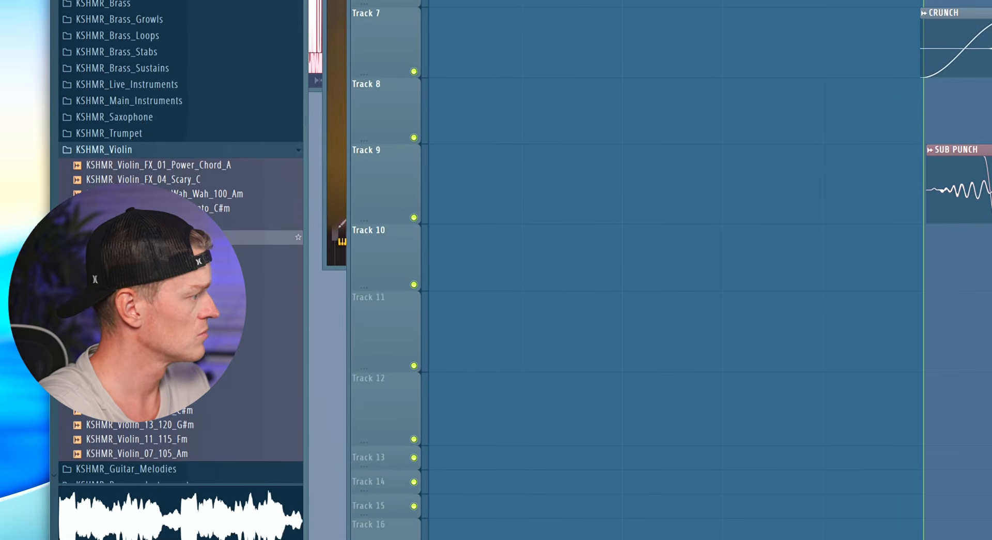
drag(155, 238, 961, 252)
scroll(798, 476, down, 6)
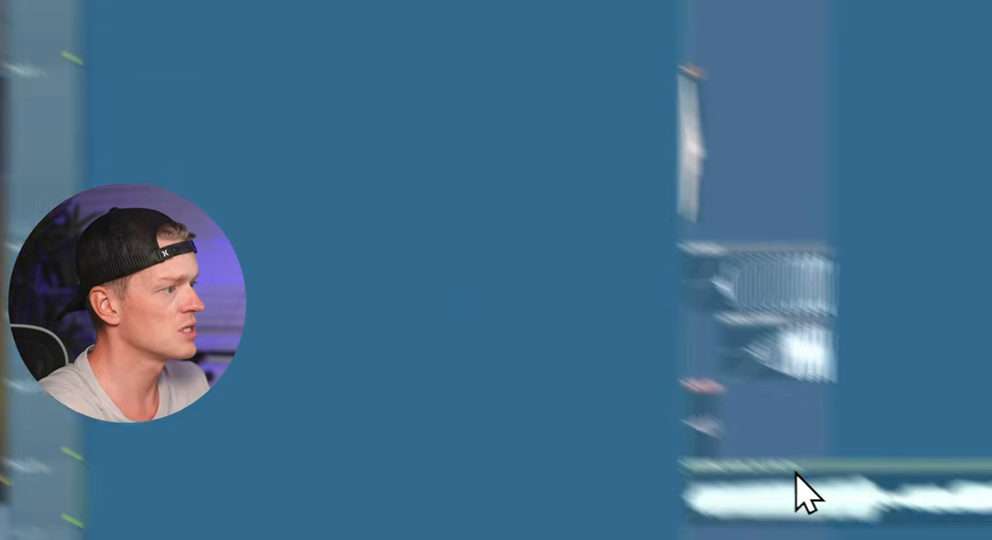
- Trim the end of the violin clip so it spans about a third of the selected kick region
drag(553, 352, 476, 343)
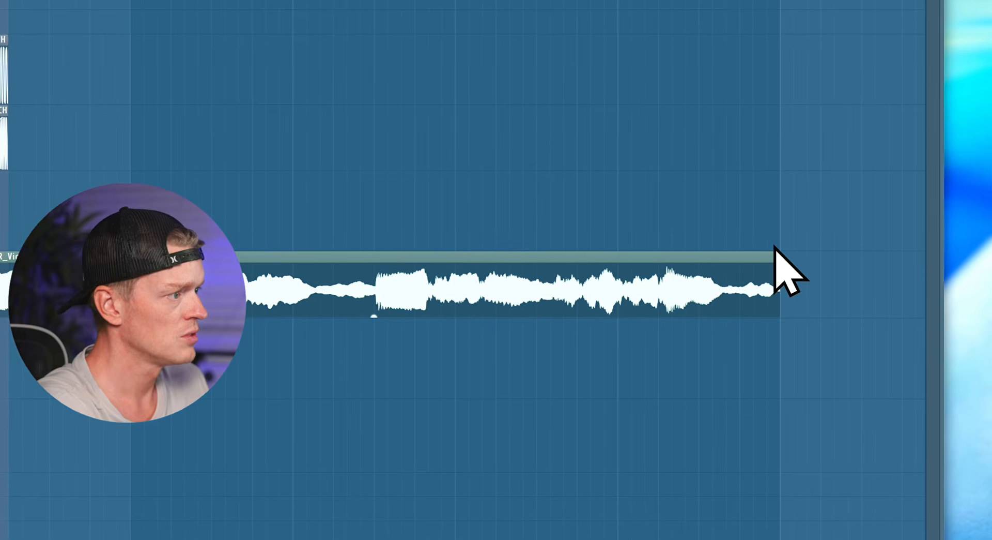
drag(793, 257, 784, 257)
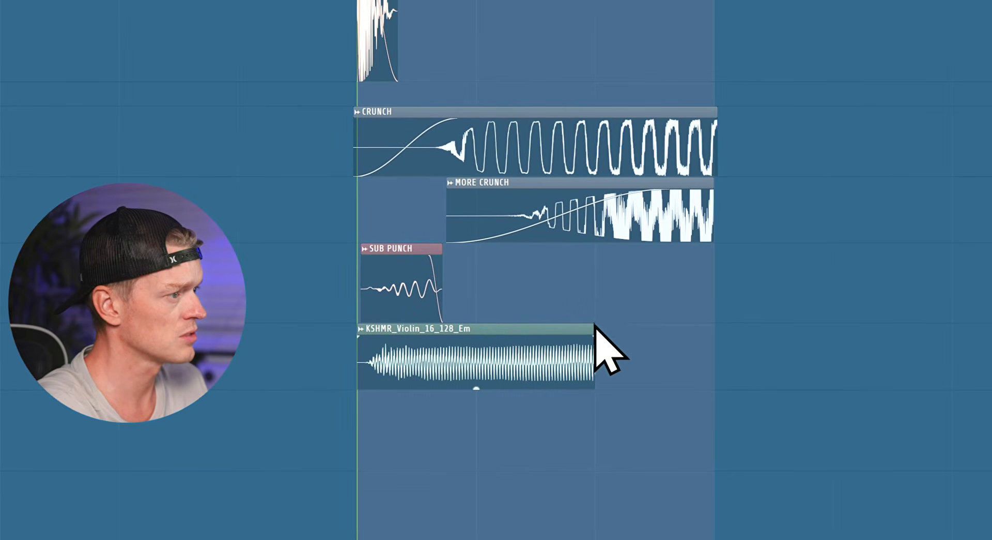
drag(595, 327, 511, 336)
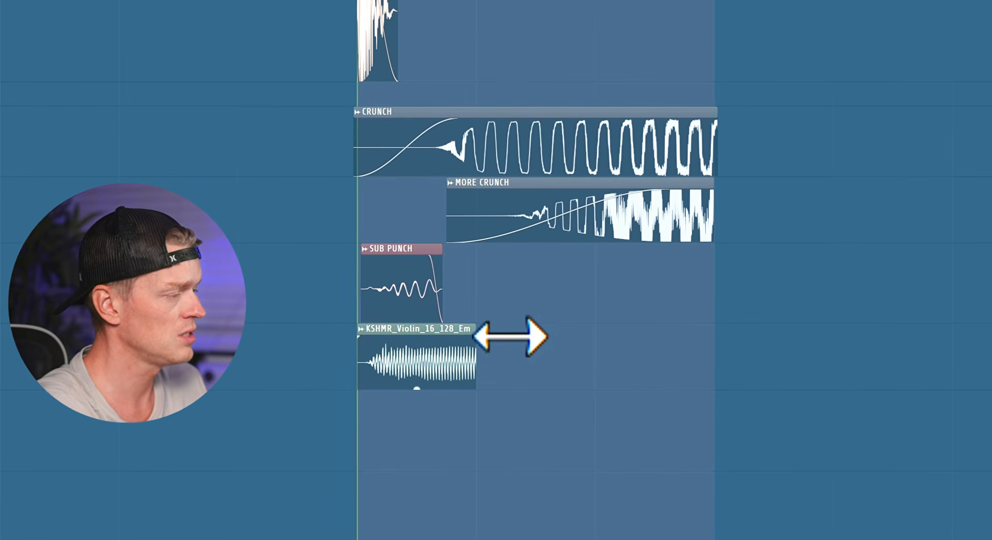
- Open the violin clip's channel settings, route its channel to a mixer track and show the mixer
double_click(426, 334)
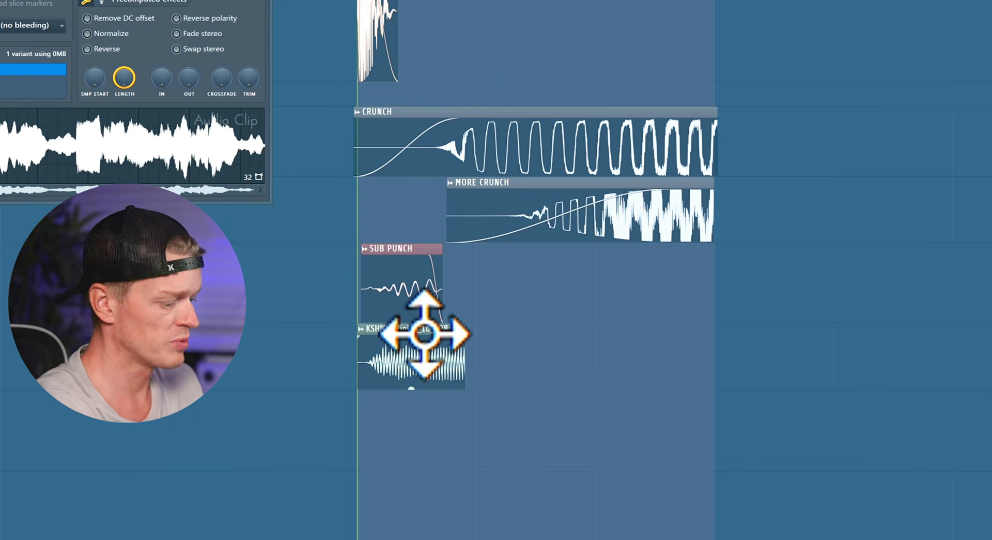
key(ctrl+l)
click(373, 170)
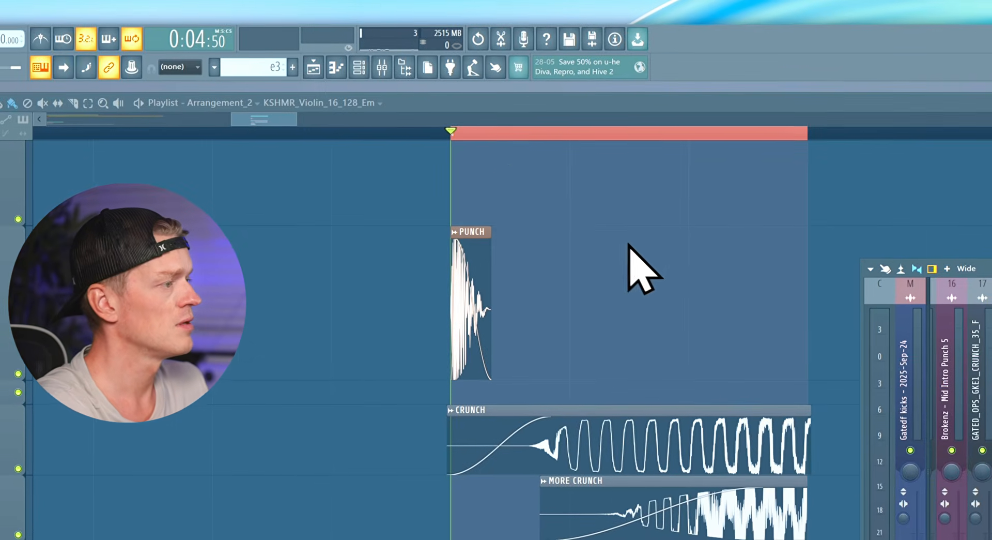
- Play the selected kick region with the violin layer and slightly lengthen the violin clip
drag(455, 134, 753, 137)
key(space)
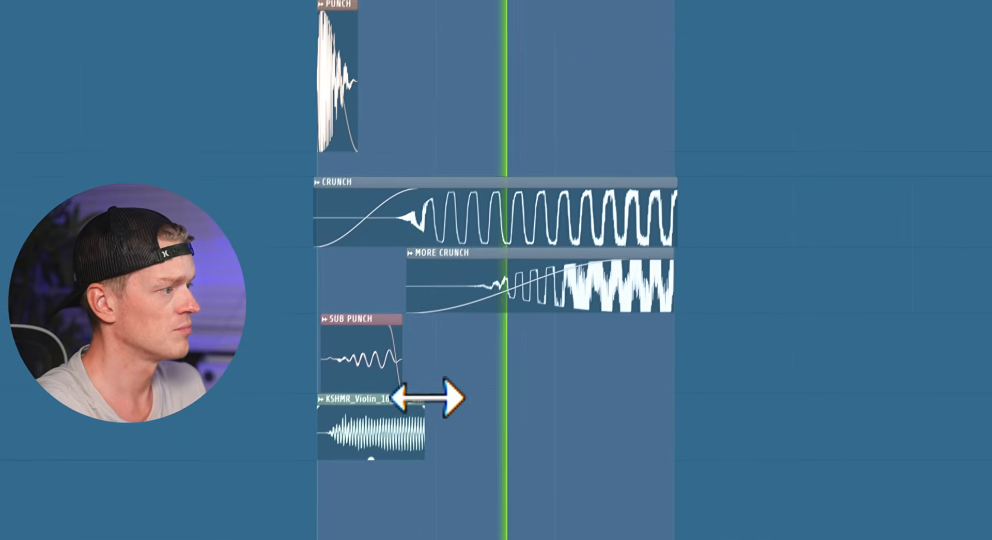
drag(427, 398, 454, 381)
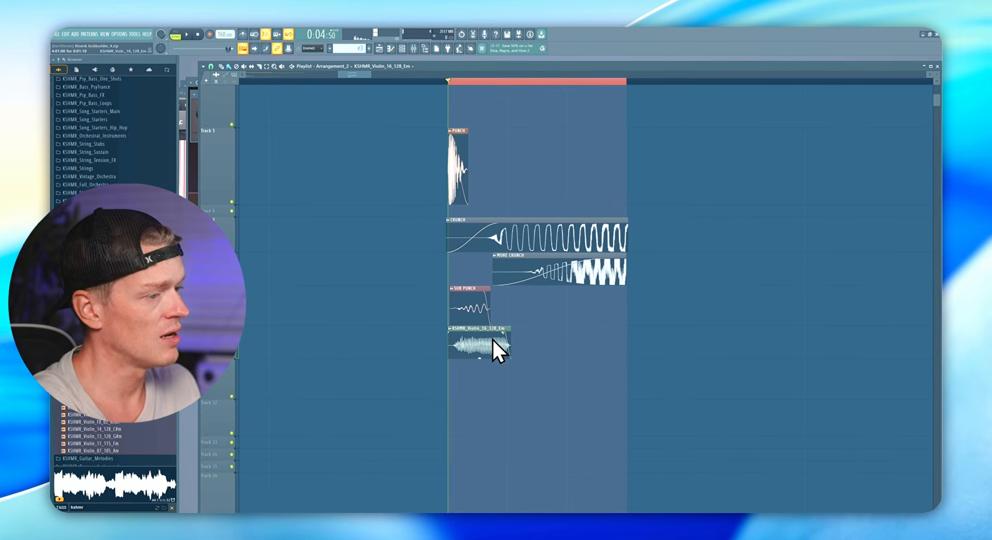
- Check the violin clip's channel settings and, in the mixer, route the violin's mixer track to FINAL MASTER
double_click(492, 337)
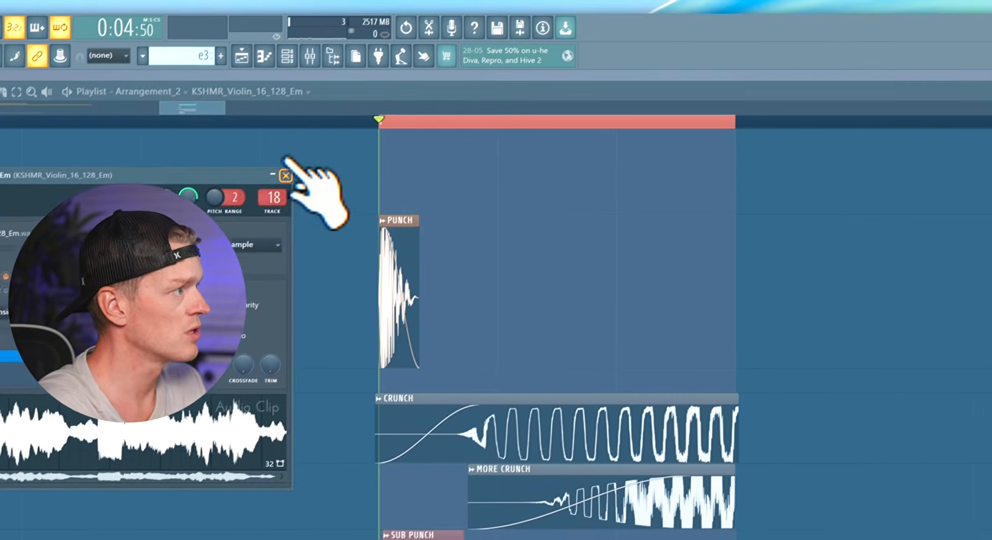
click(285, 175)
key(F9)
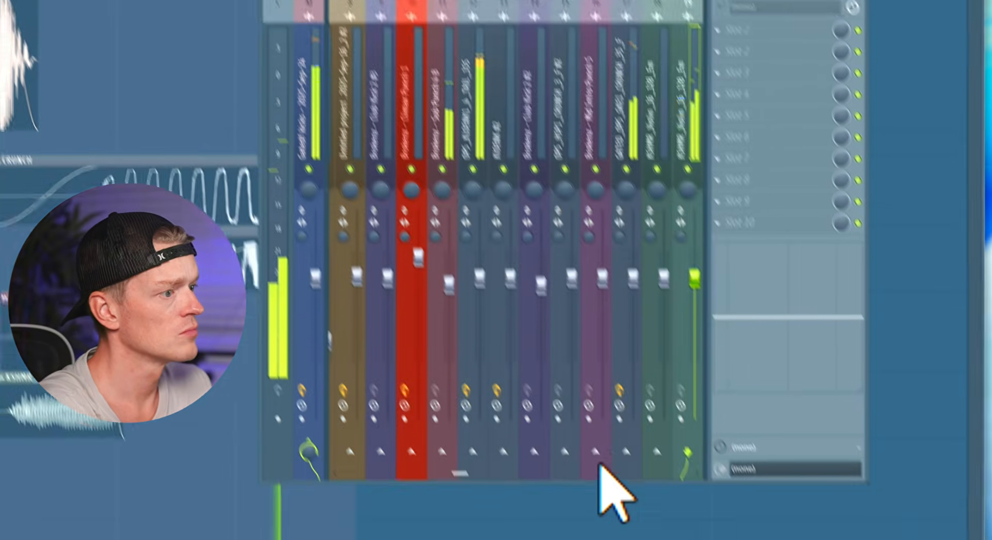
drag(602, 472, 688, 475)
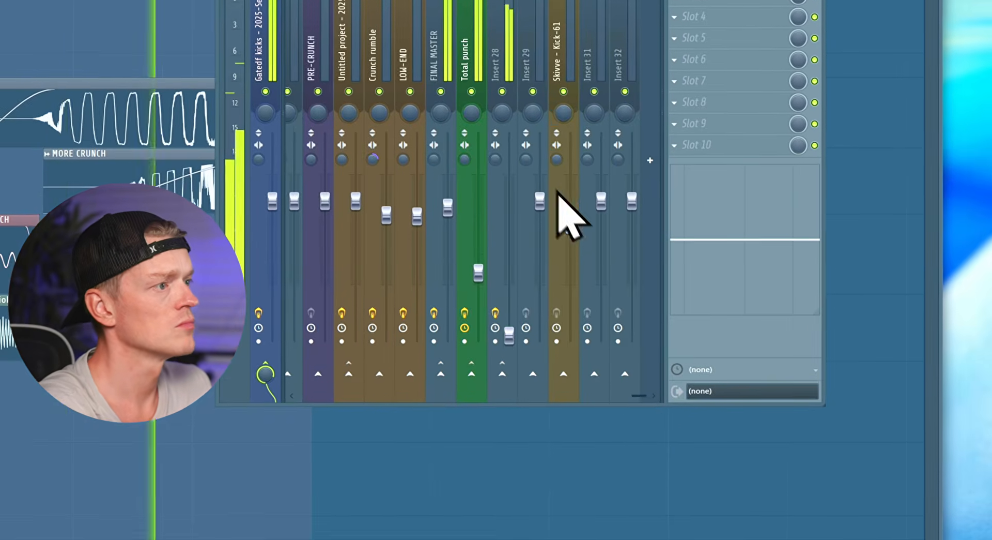
key(space)
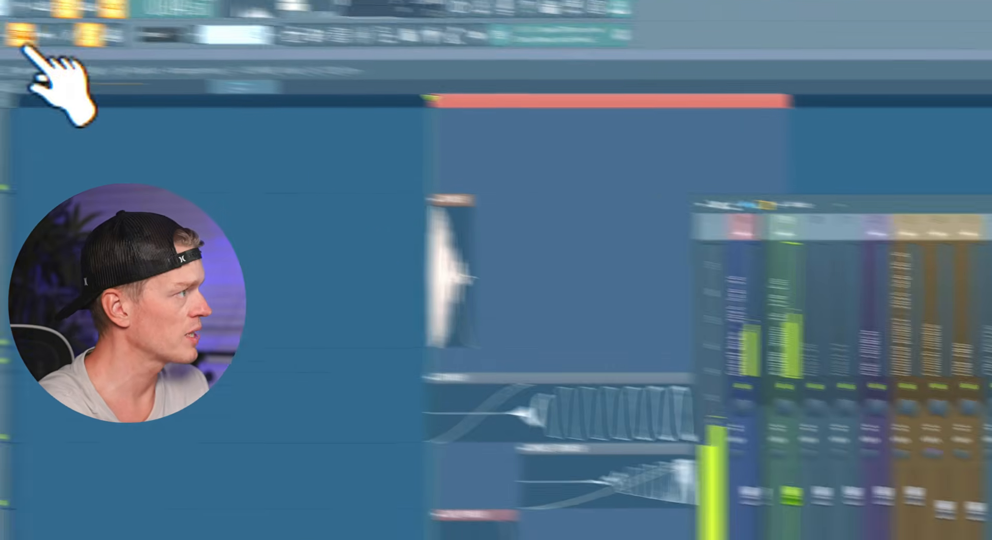
click(238, 41)
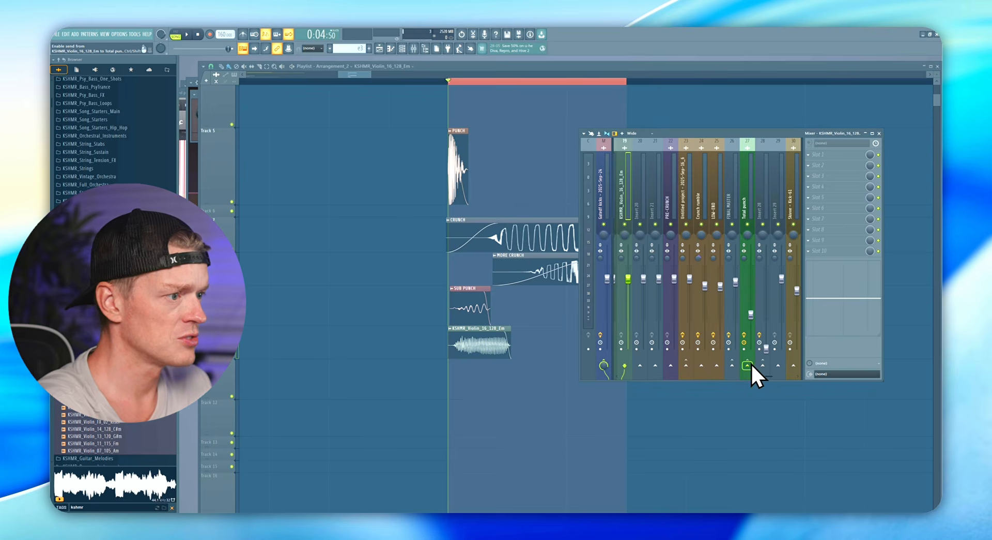
click(735, 365)
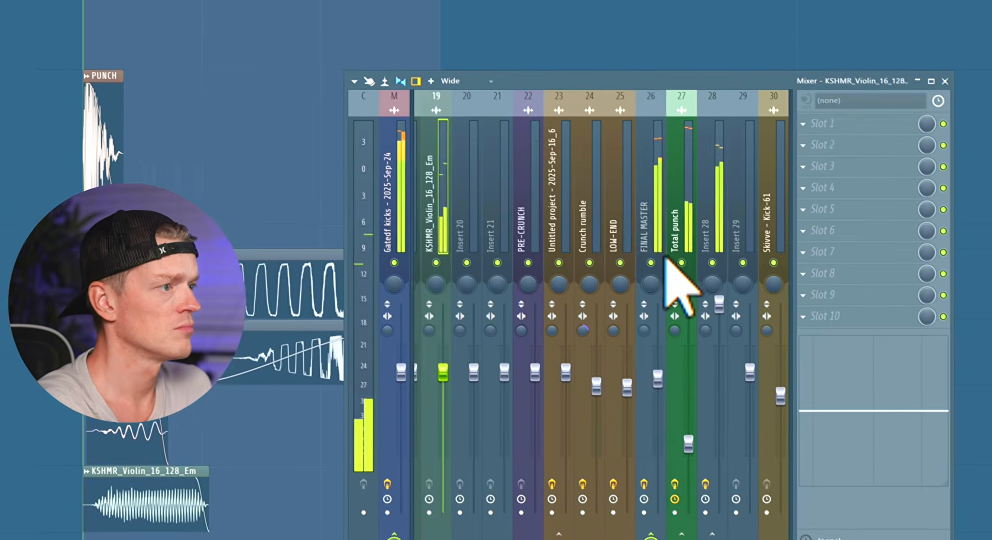
- Play the kick region with the rerouted violin, stop playback and pull the Insert 28 fader fully down
click(587, 161)
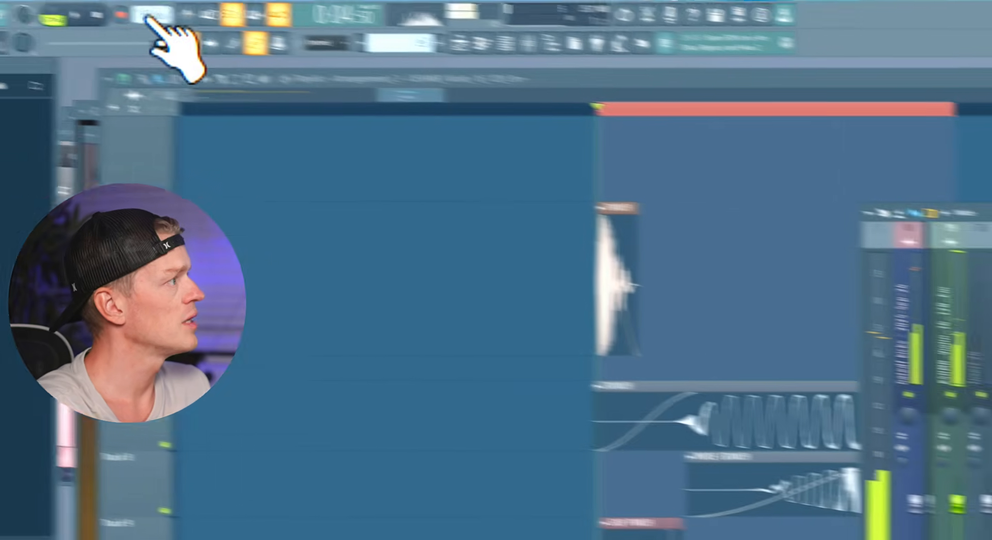
key(space)
drag(728, 316, 728, 522)
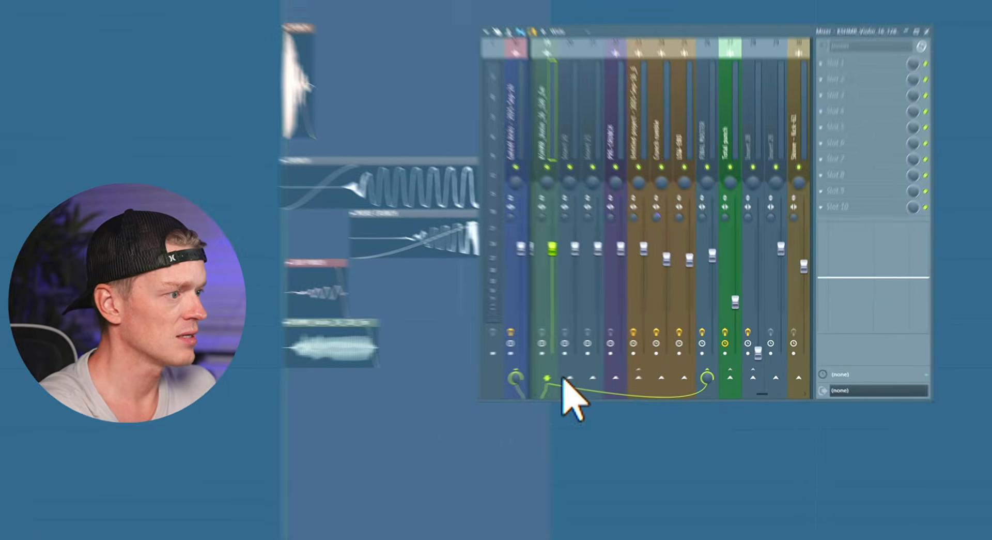
- Send the violin's mixer track to Insert 20 and load ValhallaRoom in Insert 20's first effect slot
click(640, 365)
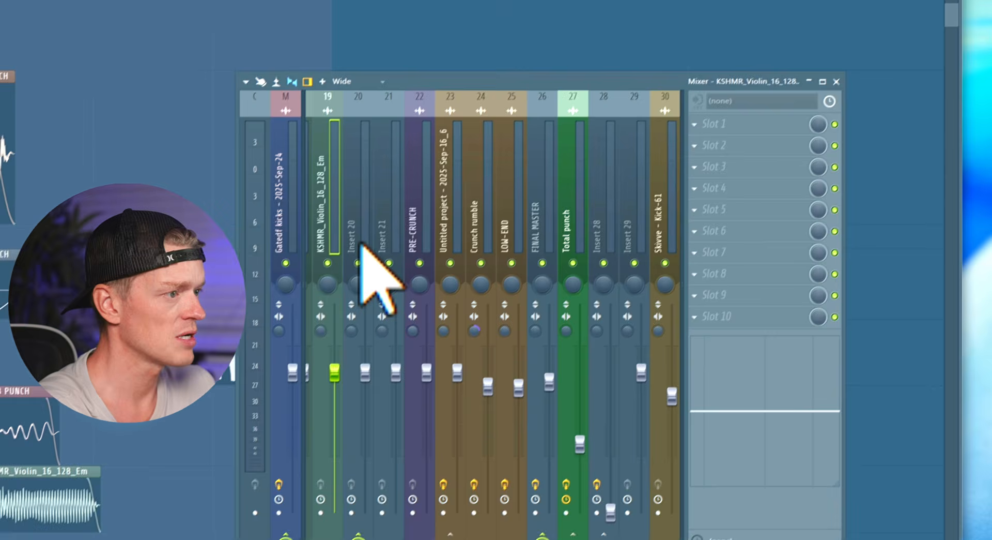
click(494, 101)
click(674, 147)
mouse_move(680, 162)
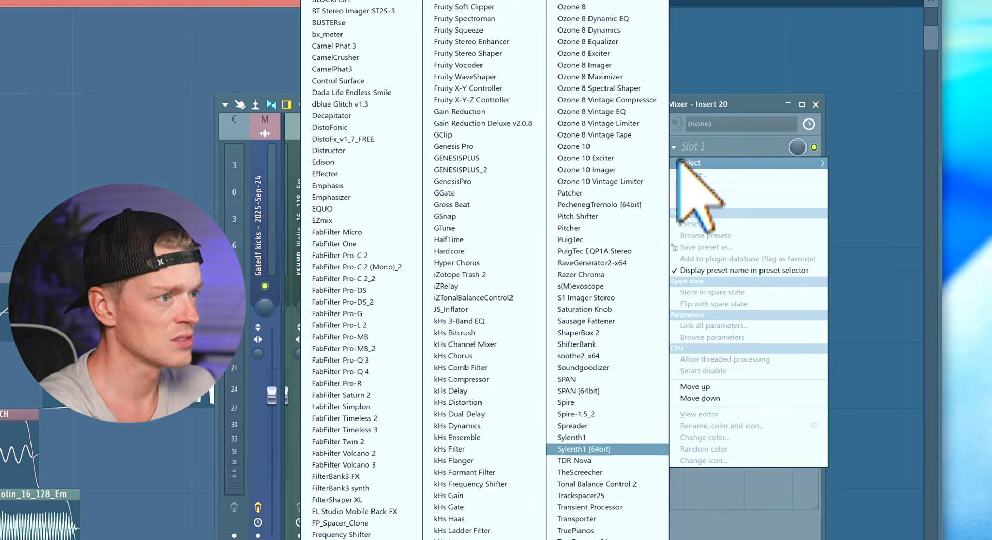
click(643, 457)
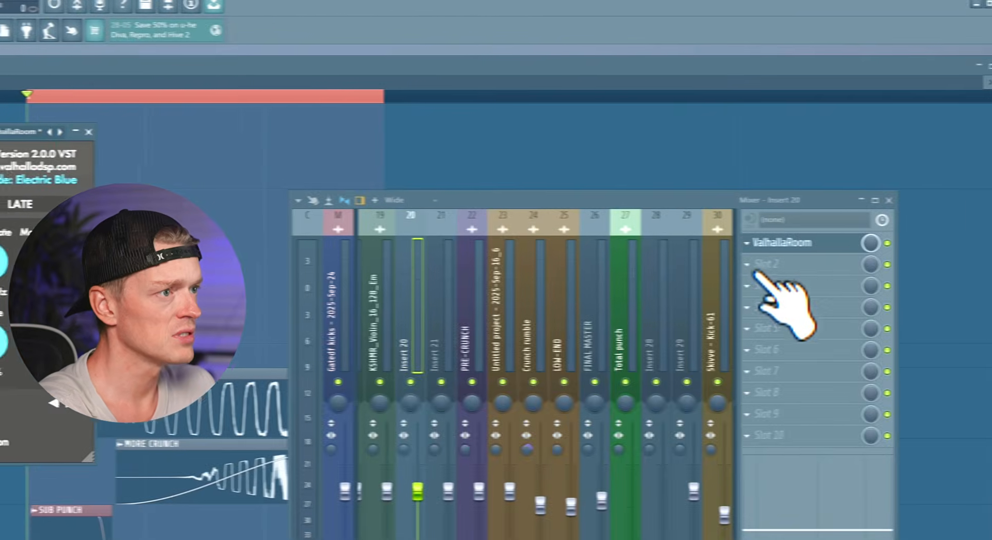
- Load FabFilter Pro-Q 4 in Insert 20's second effect slot, after the reverb
click(756, 269)
mouse_move(721, 280)
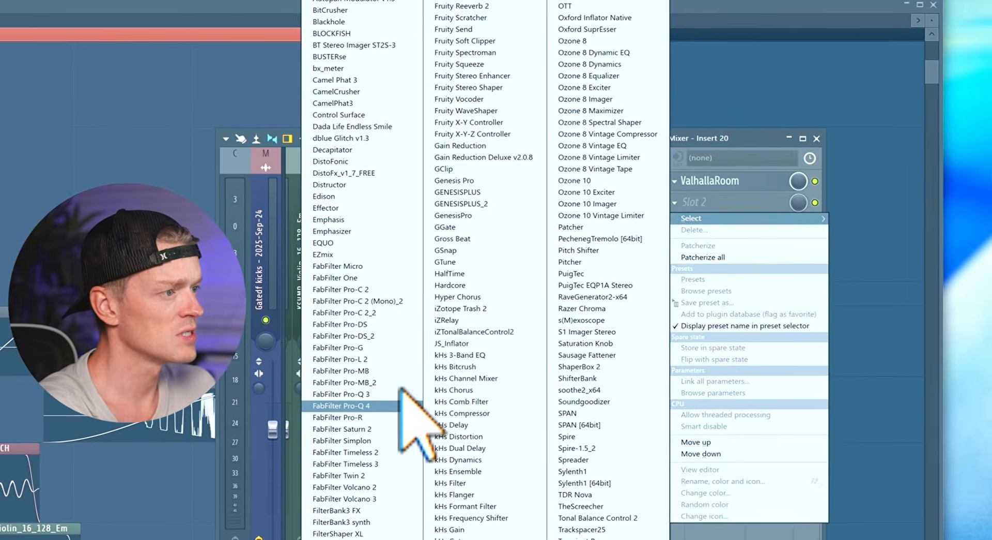
click(401, 404)
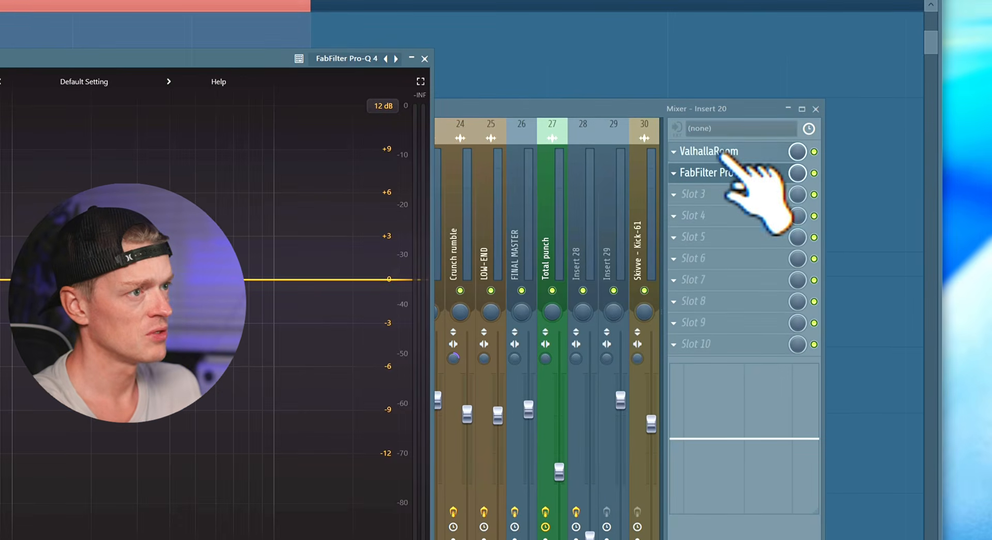
- Try Fruity Reeverb 2 in Insert 20's third effect slot and turn down its dry level
click(687, 196)
mouse_move(693, 200)
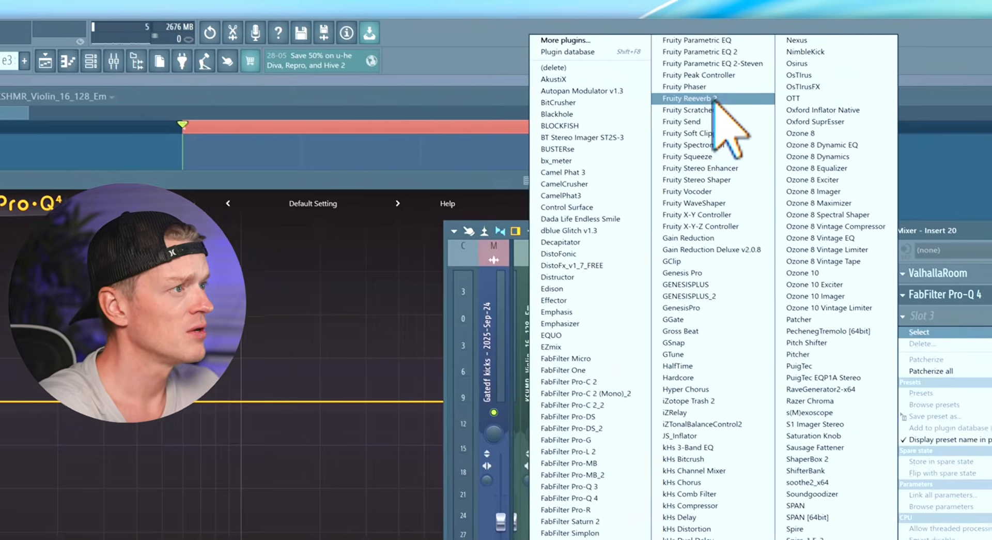
click(615, 29)
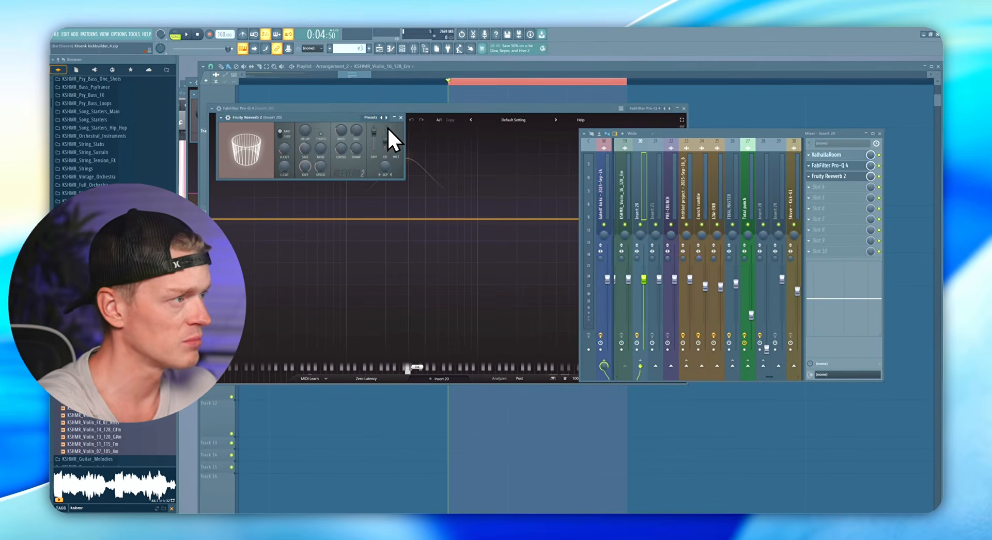
drag(376, 129, 395, 109)
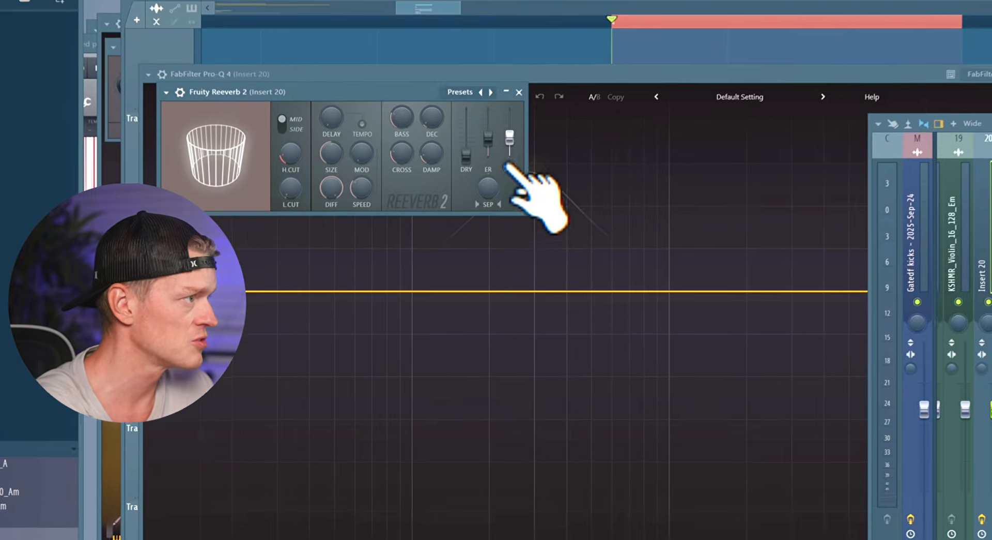
click(331, 184)
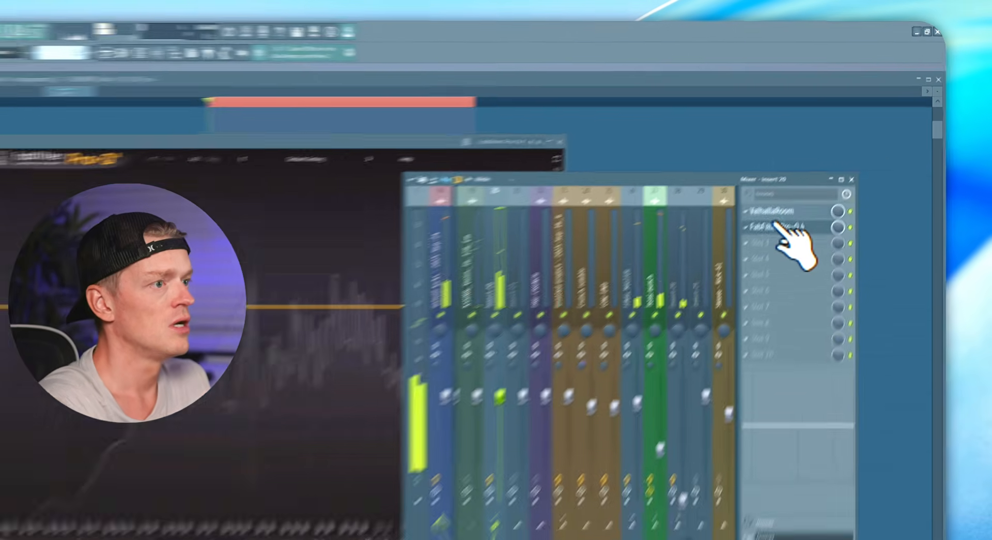
- Open Insert 20's Pro-Q 4 and add a low-cut band in the low frequencies
click(819, 154)
click(843, 167)
click(796, 295)
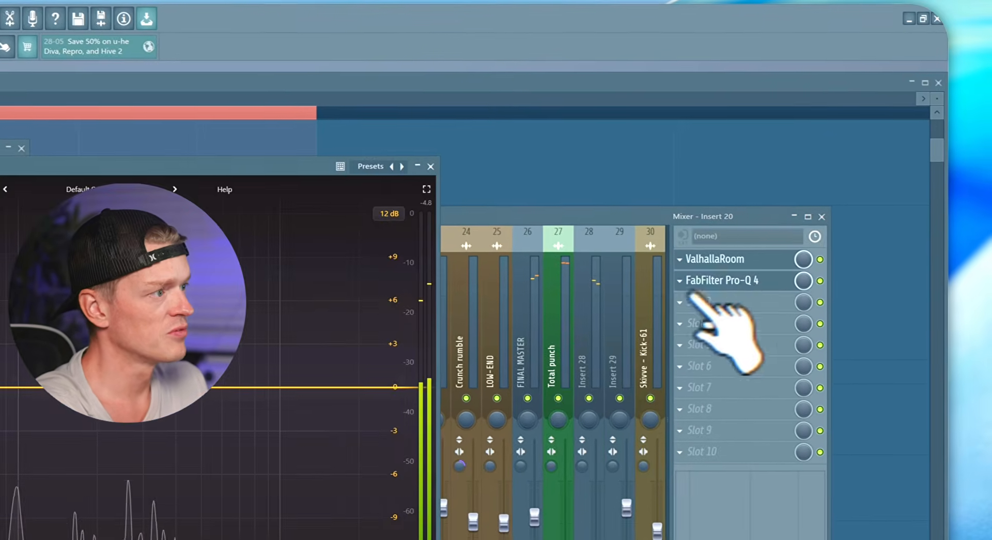
right_click(305, 243)
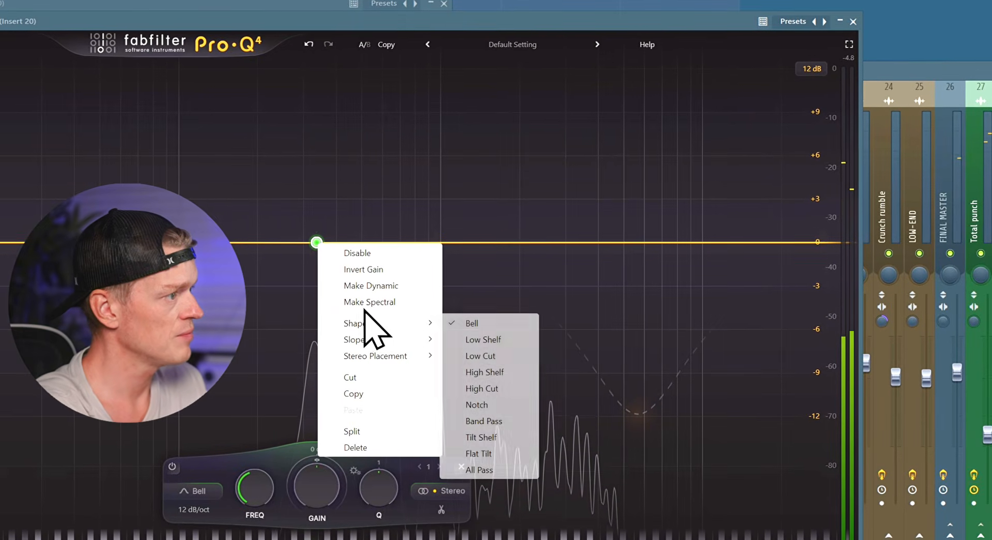
drag(316, 243, 252, 232)
- Add a 12 dB/oct high cut, pull it below about 8450 Hz, and raise the low cut's frequency to narrow the reverb
right_click(554, 242)
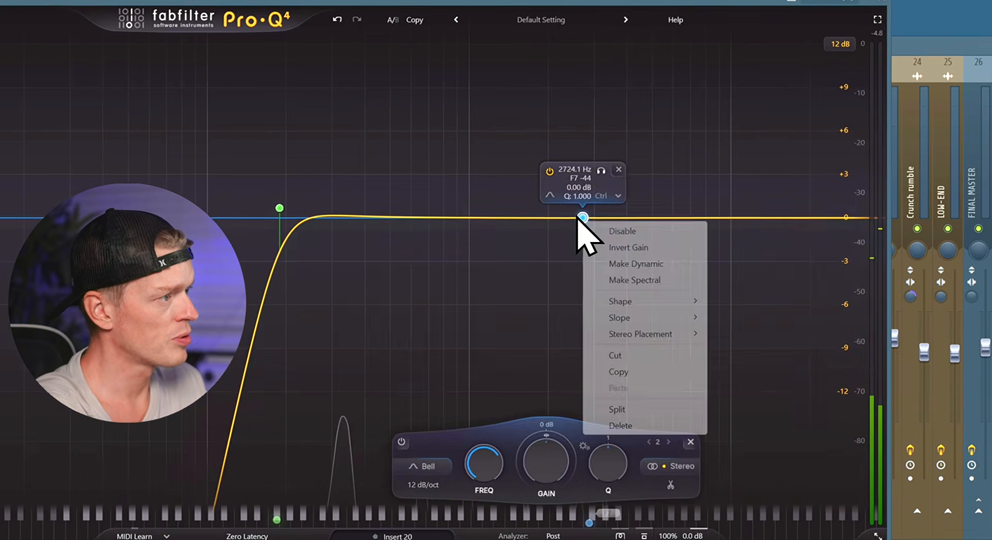
click(744, 363)
drag(586, 215, 755, 232)
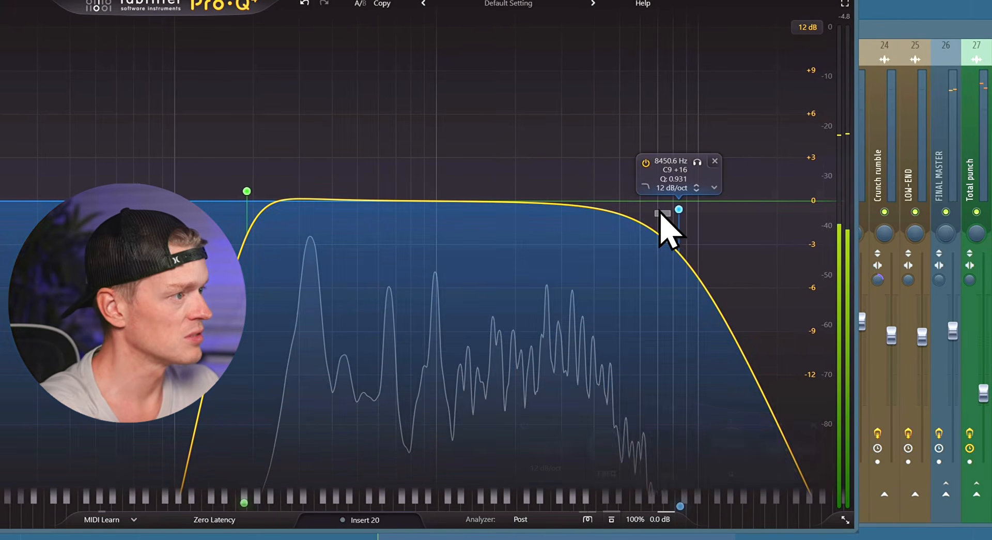
drag(679, 210, 637, 212)
drag(247, 191, 360, 291)
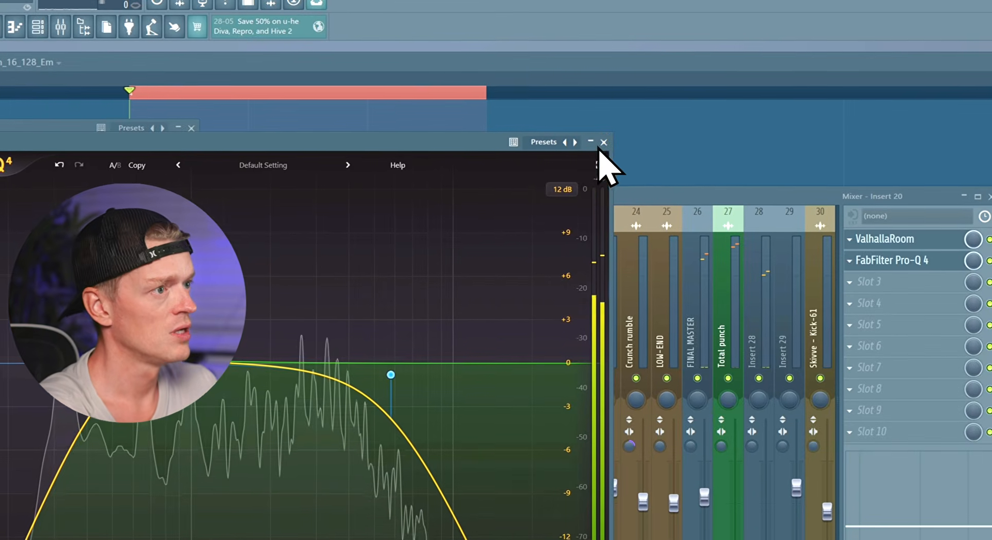
click(600, 143)
- Create an automation clip for Insert 20's volume and lower its starting point to zero
right_click(516, 488)
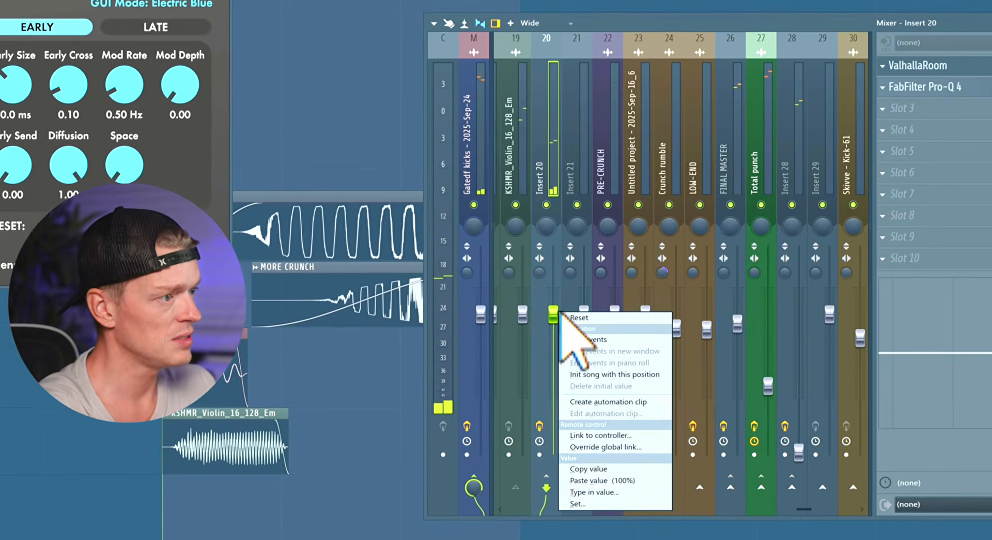
click(610, 401)
click(328, 153)
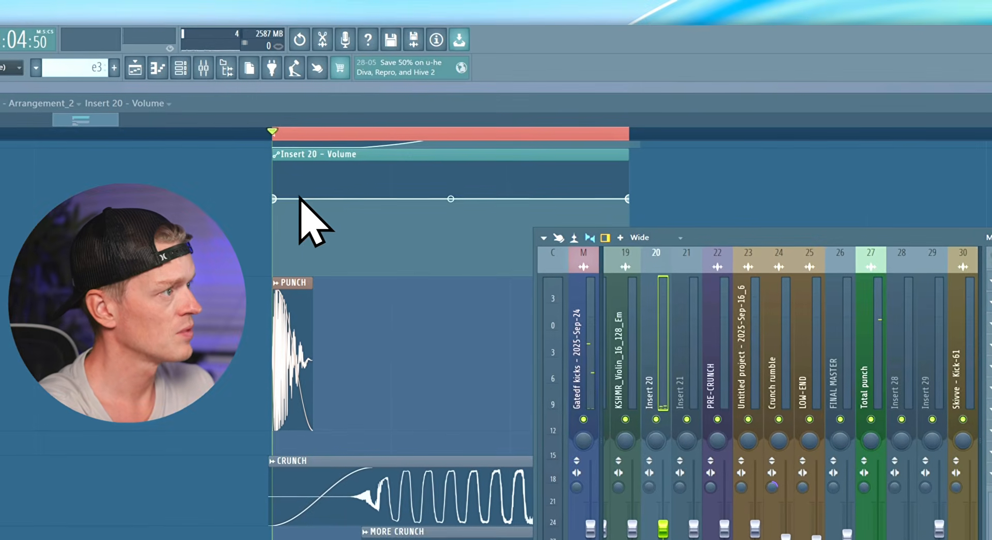
drag(276, 200, 276, 250)
- Delete the Reverb punch automation clip and shorten the Insert 20 volume clip to two thirds of the kick region
scroll(447, 253, up, 2)
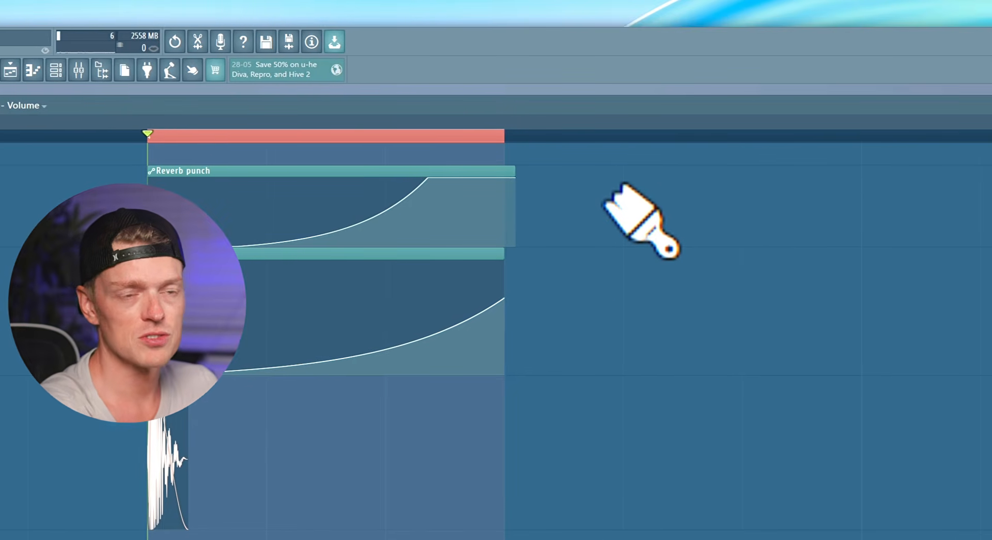
right_click(600, 202)
drag(503, 299, 413, 293)
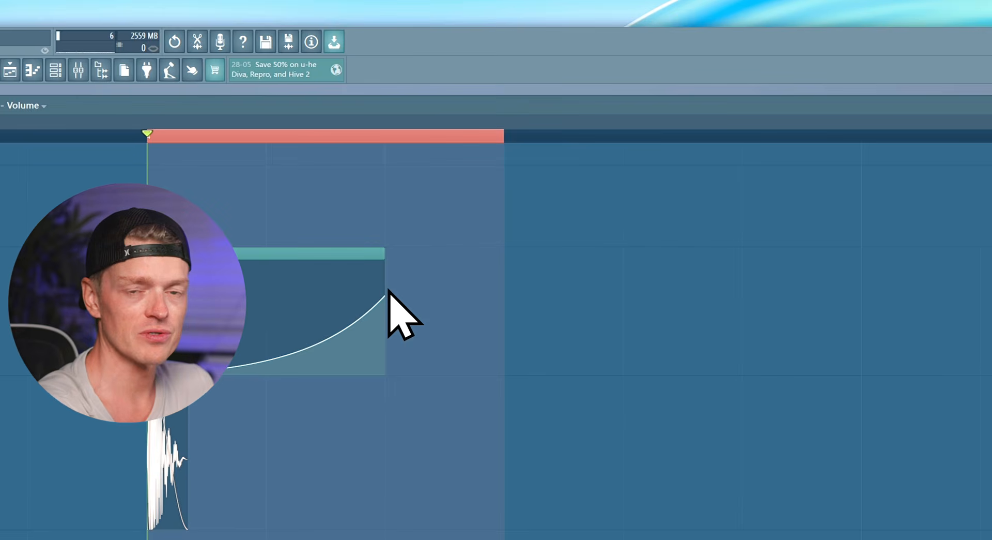
- Play the kick with the reverb fade-in, then set the playlist snap to 1/3 beat
key(space)
key(space)
click(181, 69)
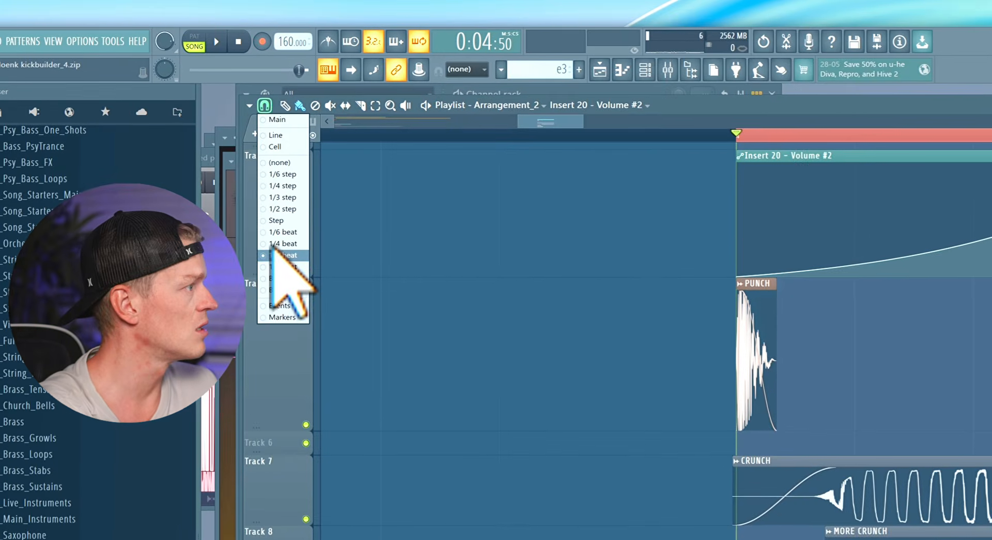
click(273, 254)
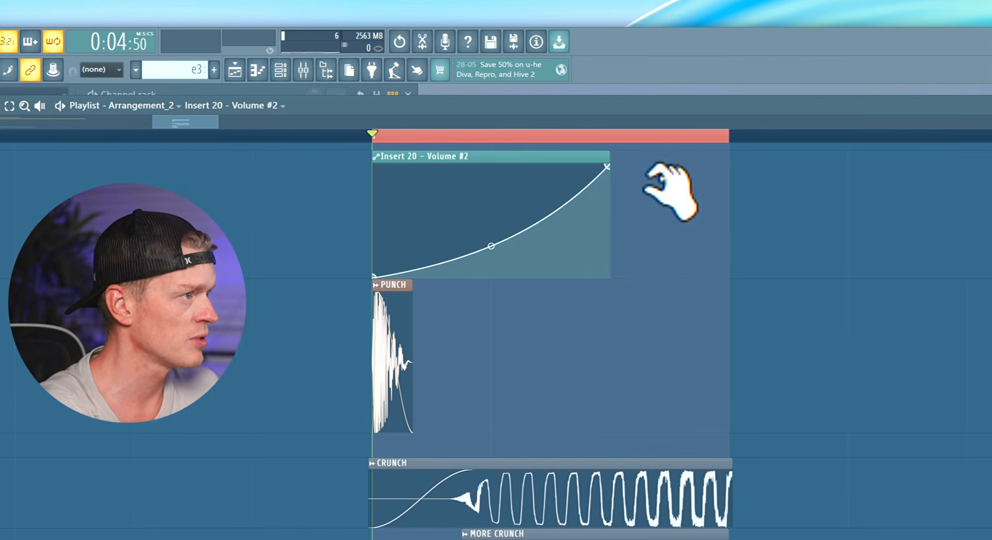
- Lower the volume automation's end point to about half and play the violin layer soloed
drag(607, 167, 607, 222)
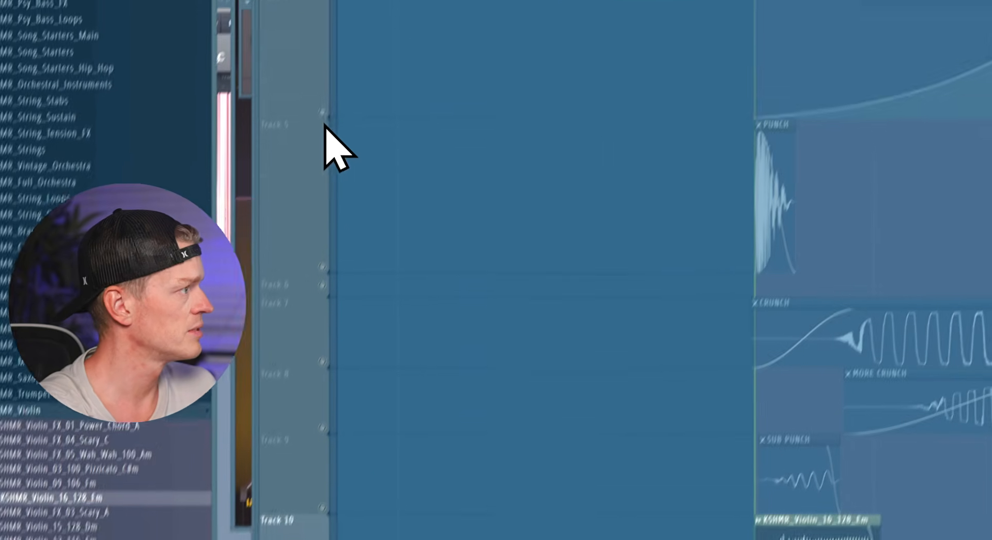
key(space)
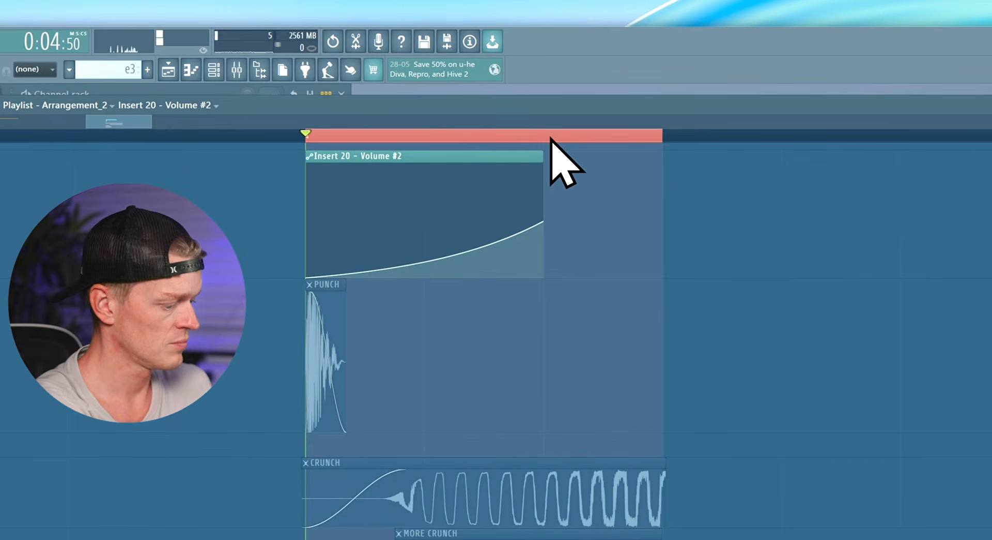
key(ctrl+m)
key(space)
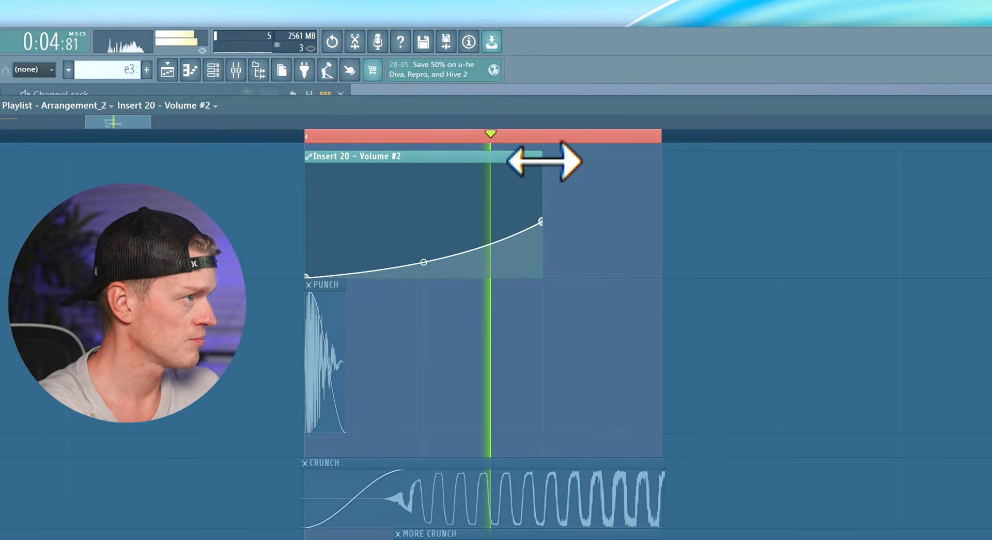
- Extend the volume automation clip to the region's end, with a rising curve and an abrupt jump up at two thirds
drag(542, 221, 542, 278)
drag(543, 162, 662, 170)
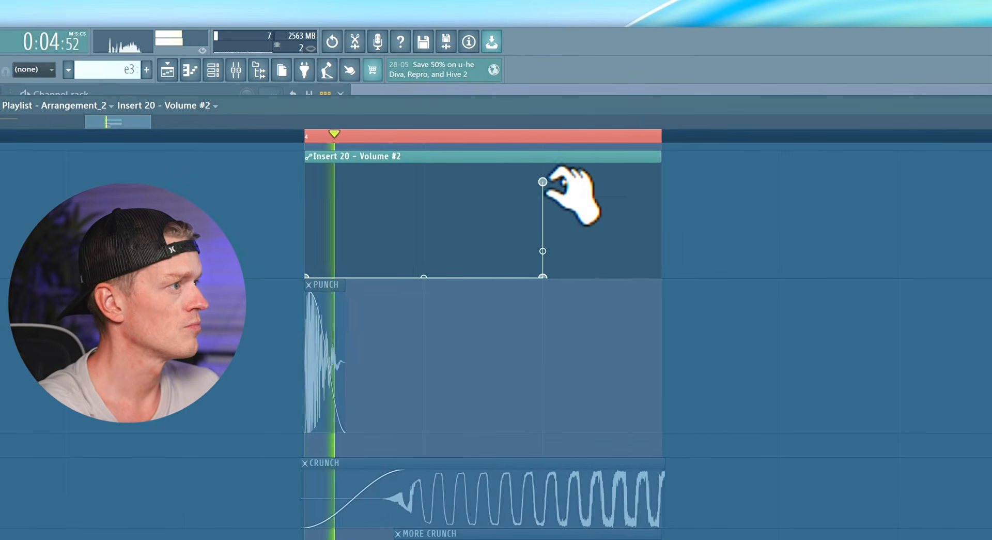
drag(543, 277, 543, 230)
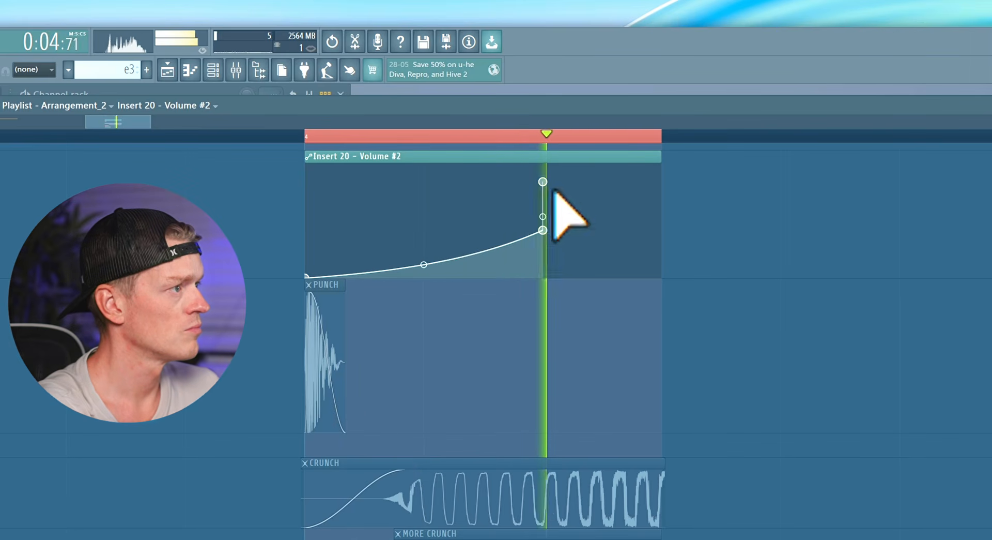
- Bend the automation's final third into a late, rounded fall and raise its end point while the loop plays
click(636, 206)
drag(622, 173, 621, 147)
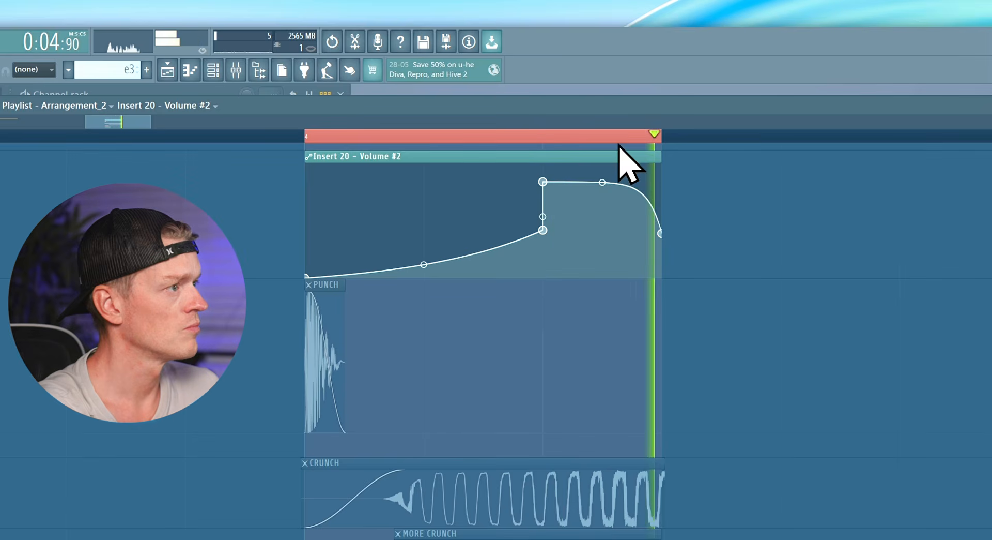
drag(661, 232, 664, 215)
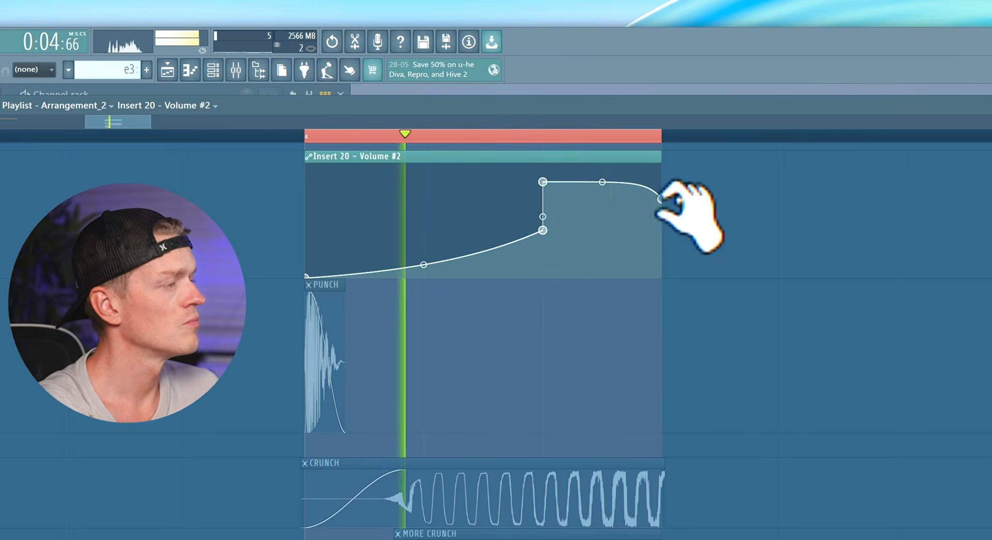
- Play the loop repeatedly to hear how the volume automation fades in the violin's reverb
double_click(559, 140)
key(space)
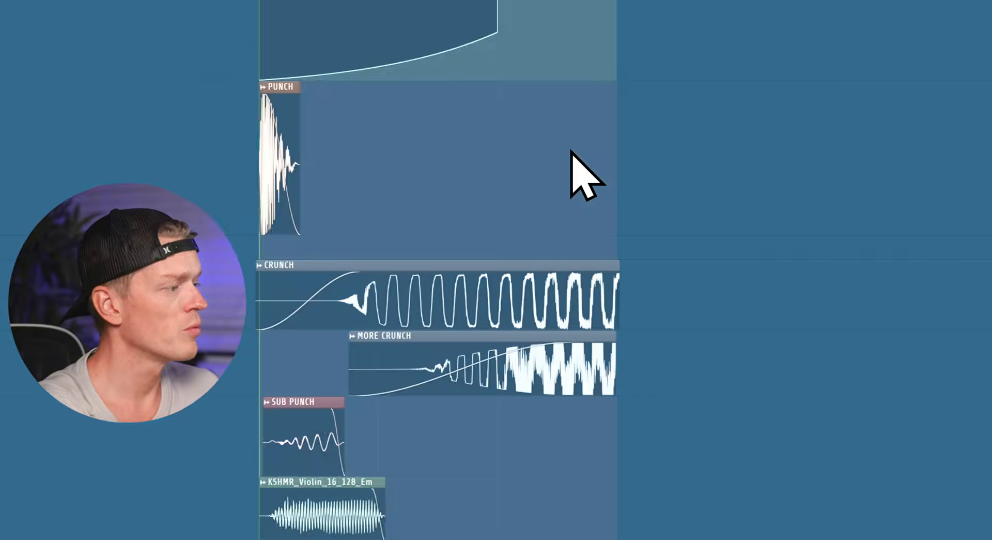
key(space)
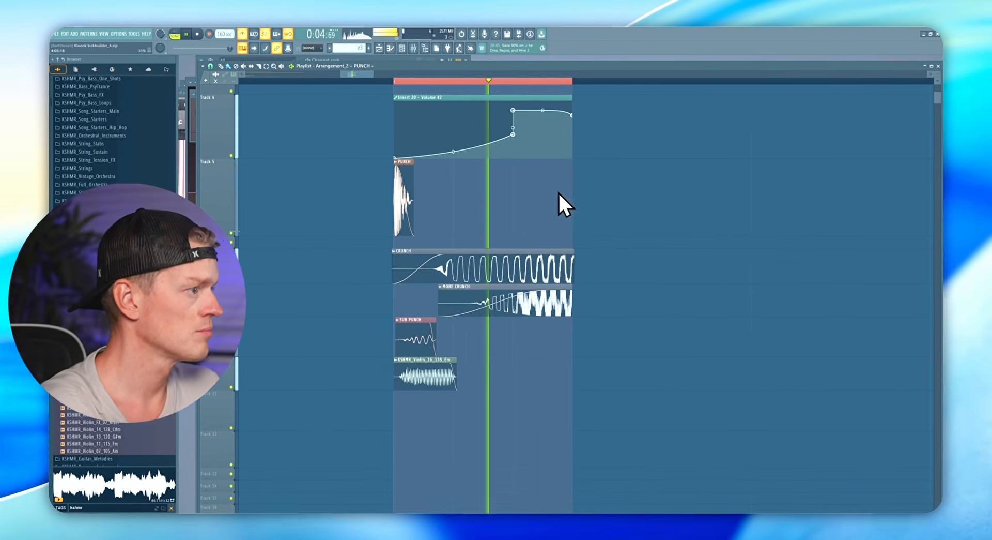
key(space)
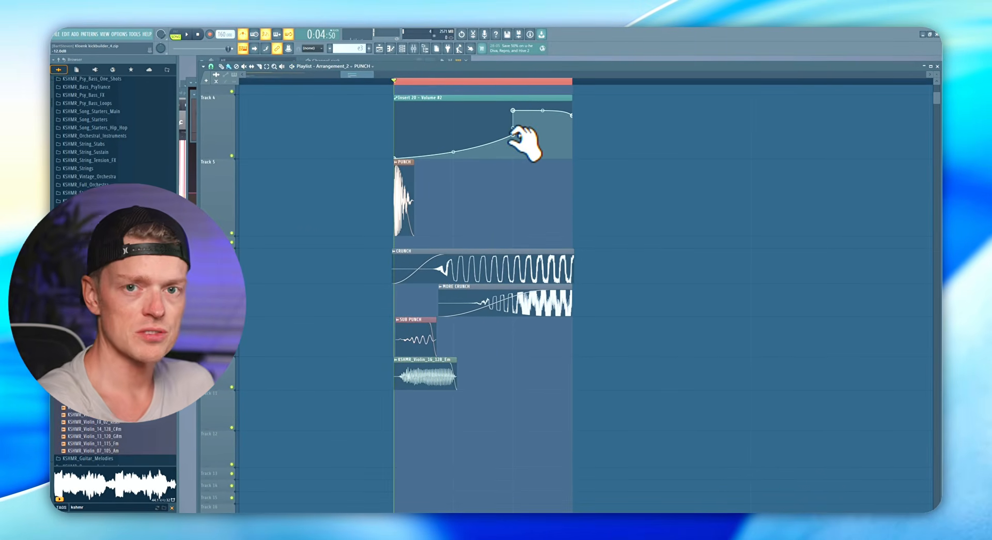
- Raise the automation point before the jump to just below the jump's top and bend the rise into a steep, late curve
drag(512, 135, 512, 115)
key(space)
drag(454, 146, 455, 142)
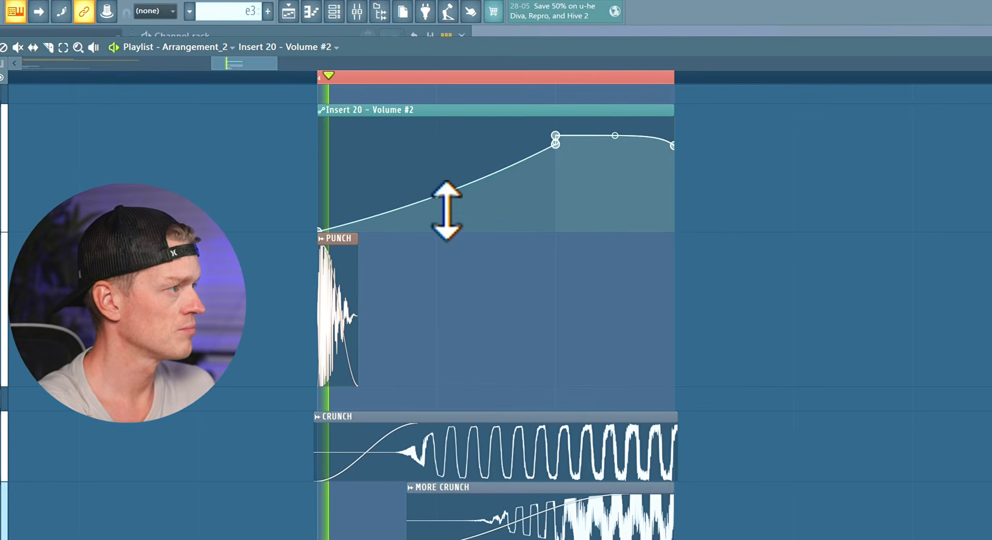
mouse_move(446, 210)
mouse_down()
mouse_move(441, 189)
mouse_move(442, 204)
mouse_up()
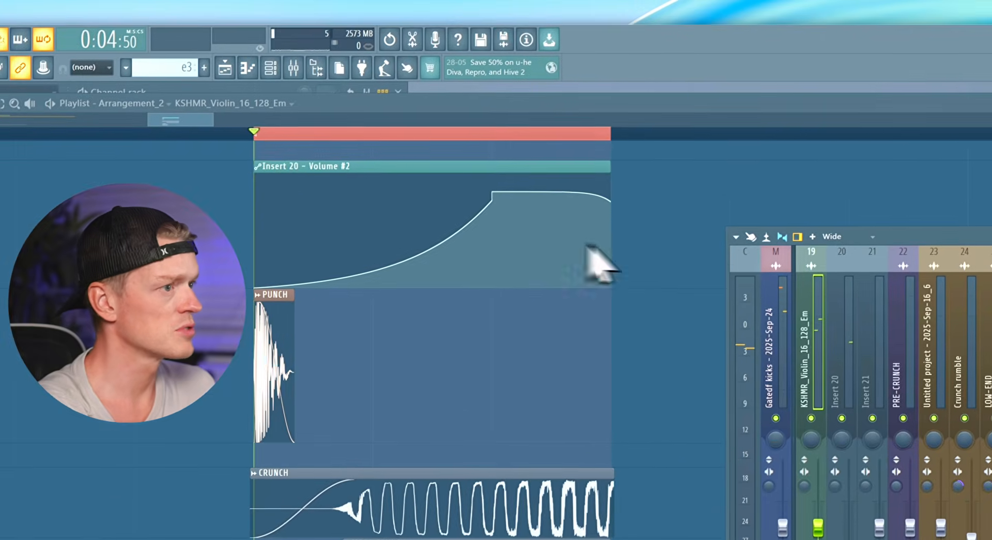
- Add Fruity Limiter after ValhallaRoom and FabFilter Pro-Q 4 on Insert 20 and raise its gain while the loop plays
click(802, 313)
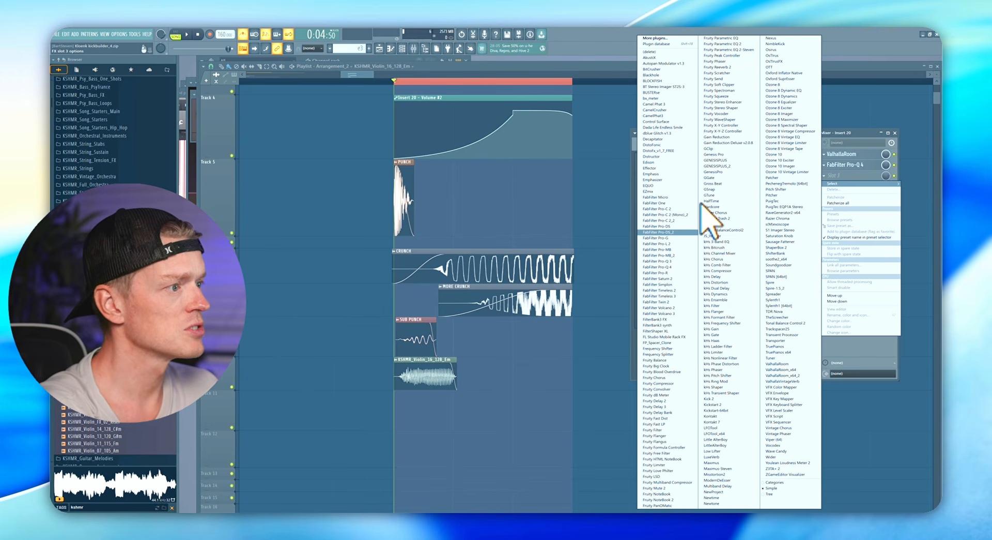
click(667, 464)
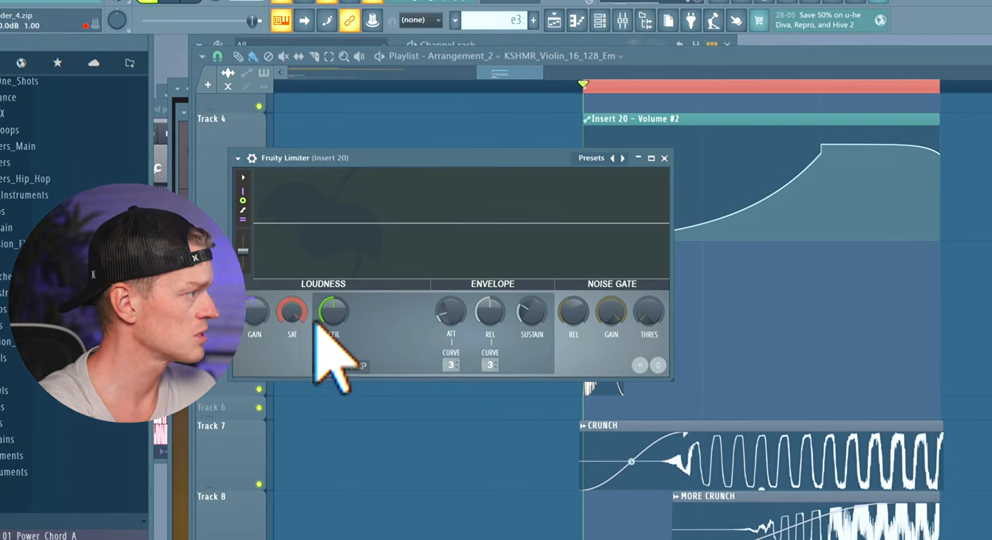
drag(258, 312, 261, 291)
key(space)
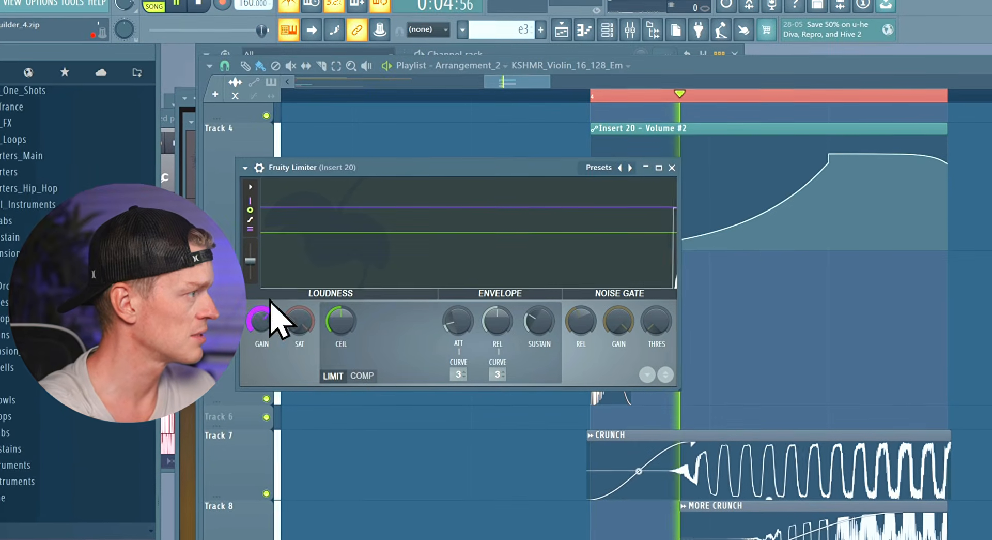
mouse_move(335, 307)
mouse_down()
mouse_move(349, 325)
mouse_move(347, 313)
mouse_up()
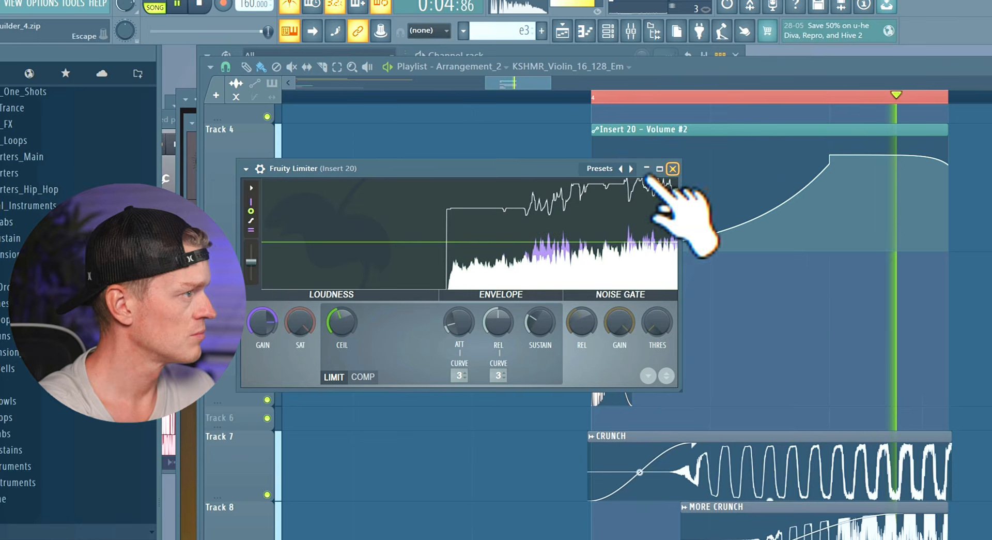
click(672, 168)
- Nudge the volume automation's upper point at two thirds slightly down and replay the kick
key(space)
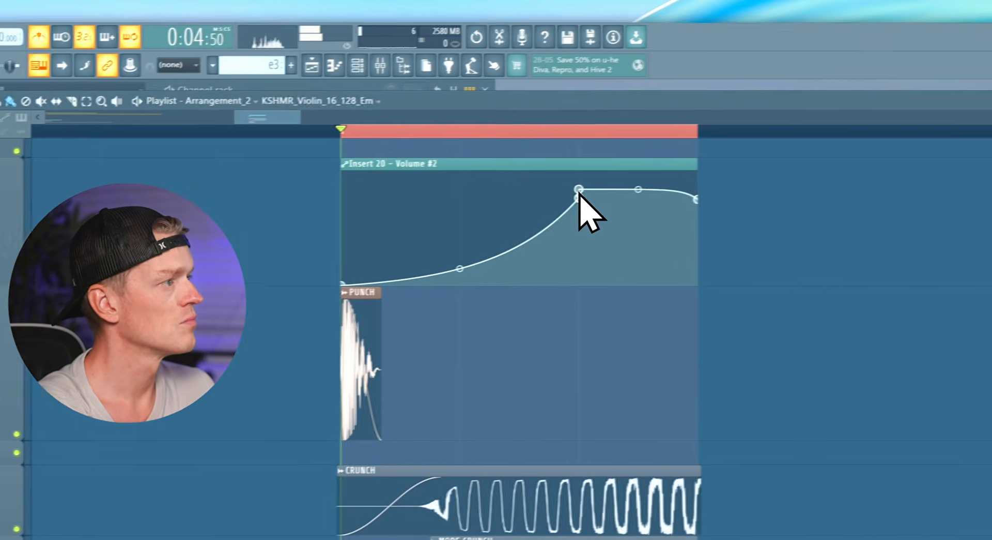
drag(830, 155, 829, 157)
key(space)
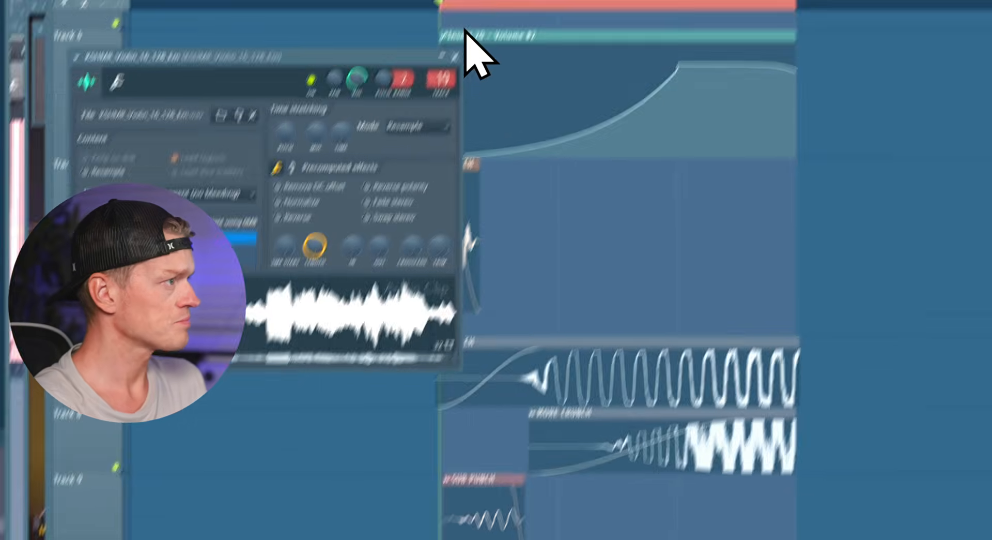
- Load FabFilter Pro-Q 4 on the violin's mixer track, boost a mid-frequency bell to +30 dB and play it
drag(297, 120, 720, 124)
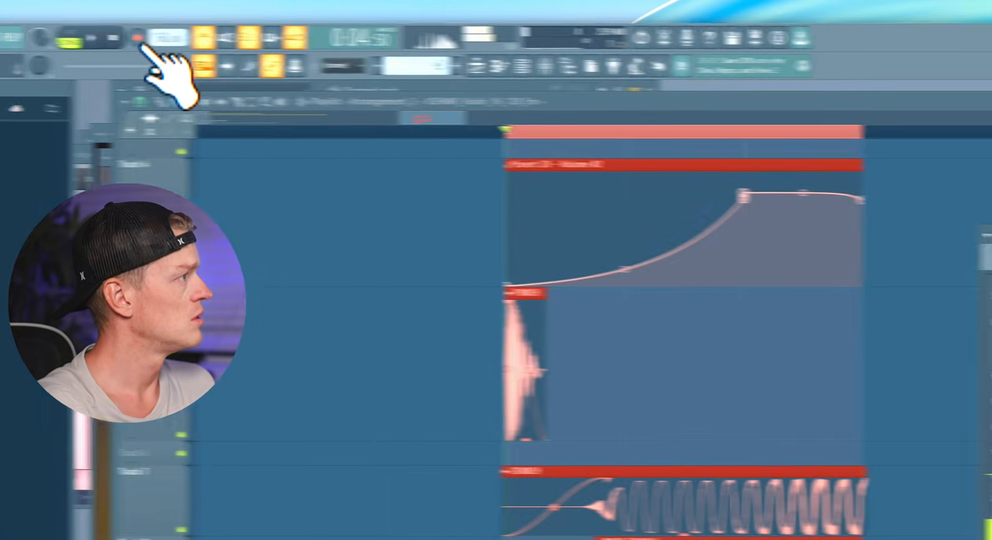
click(733, 177)
mouse_move(748, 193)
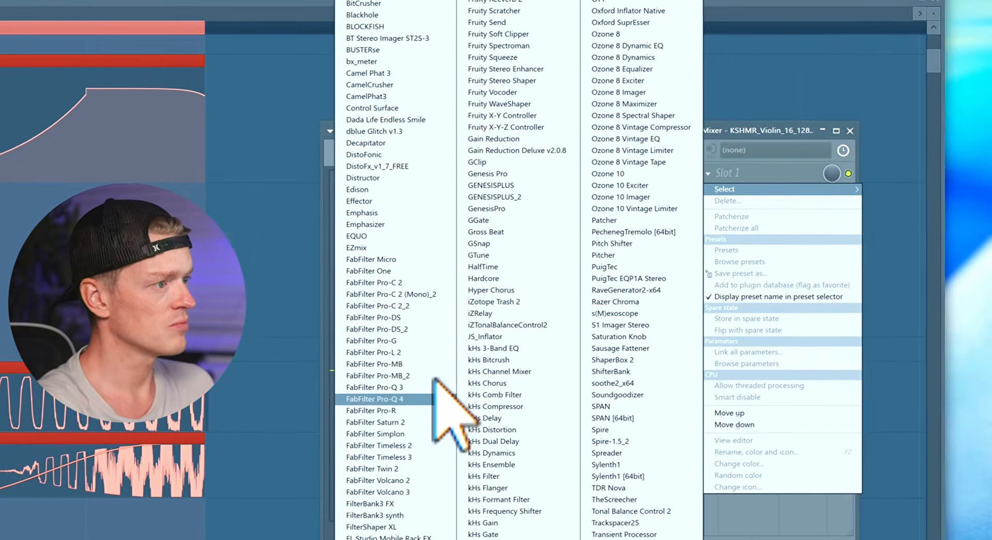
click(424, 398)
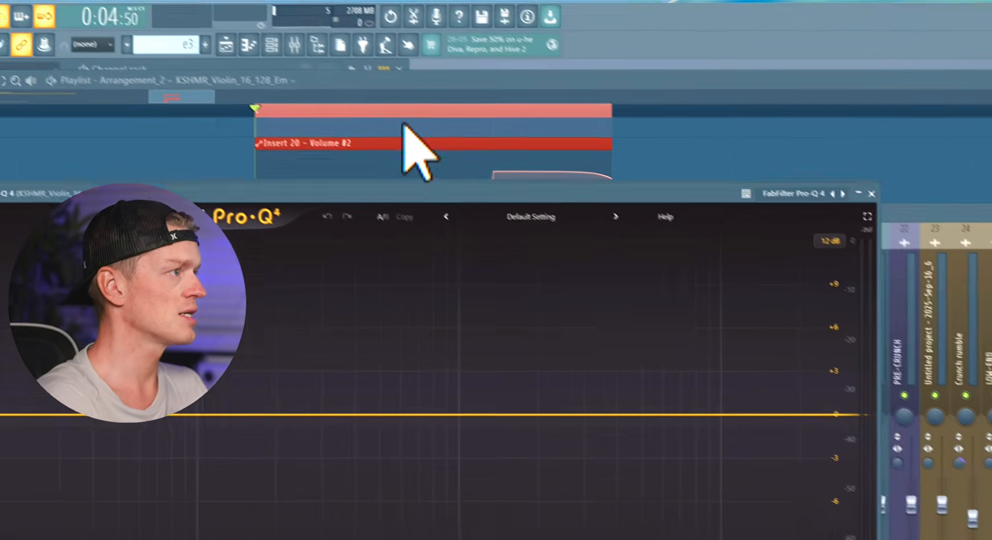
click(405, 413)
drag(406, 413, 402, 290)
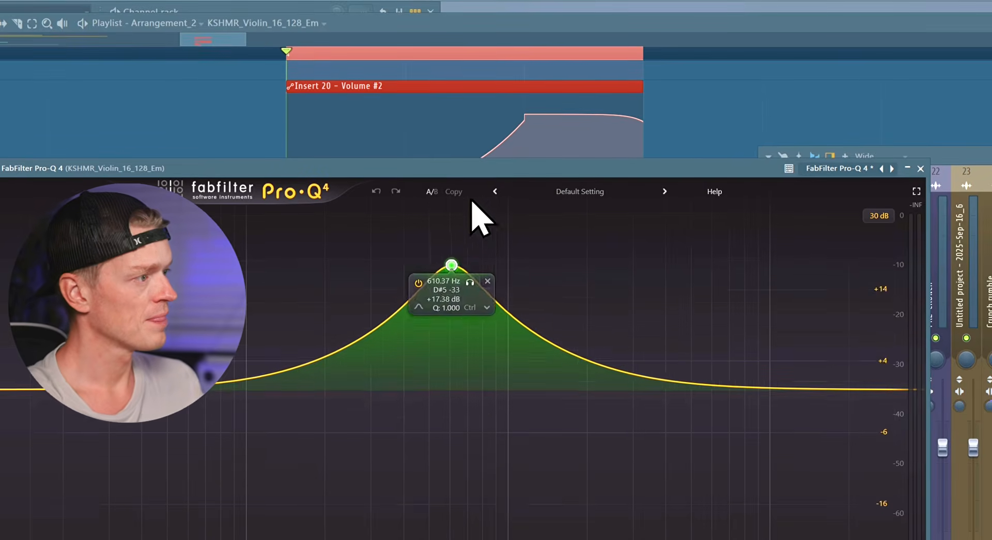
drag(471, 200, 458, 61)
key(space)
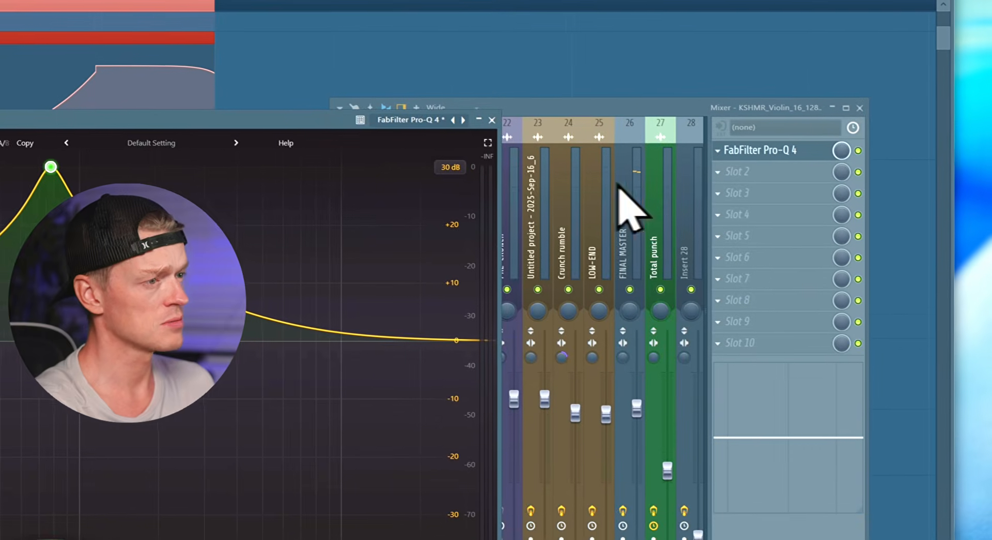
- Add Fruity Fast Dist after the violin's equalizer and lower the violin track's fader slightly
click(815, 197)
mouse_move(822, 204)
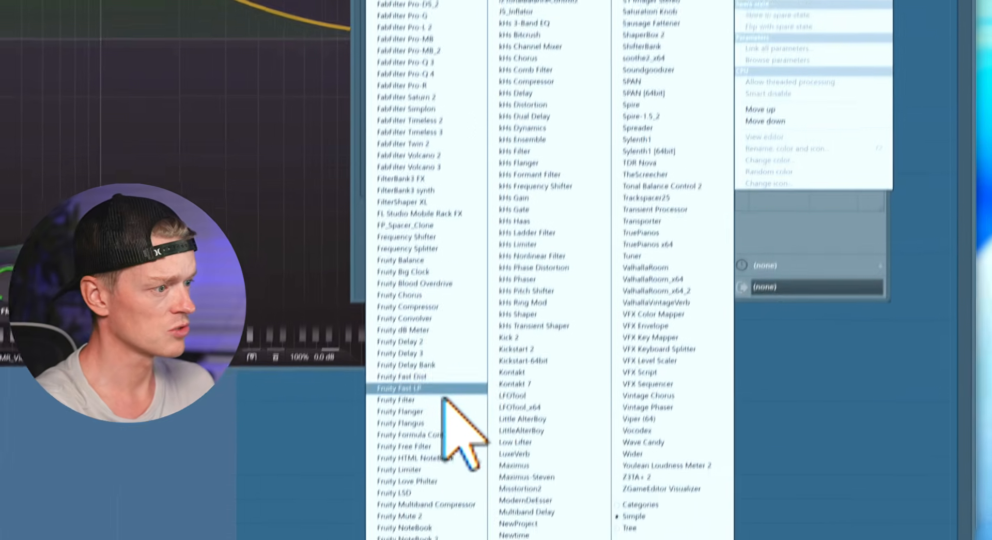
click(443, 390)
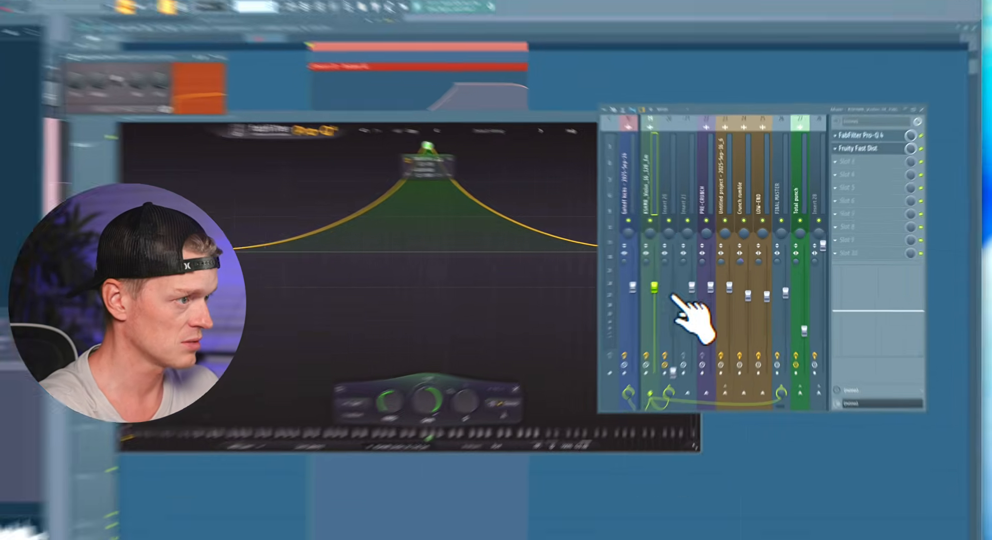
drag(654, 288, 655, 303)
key(space)
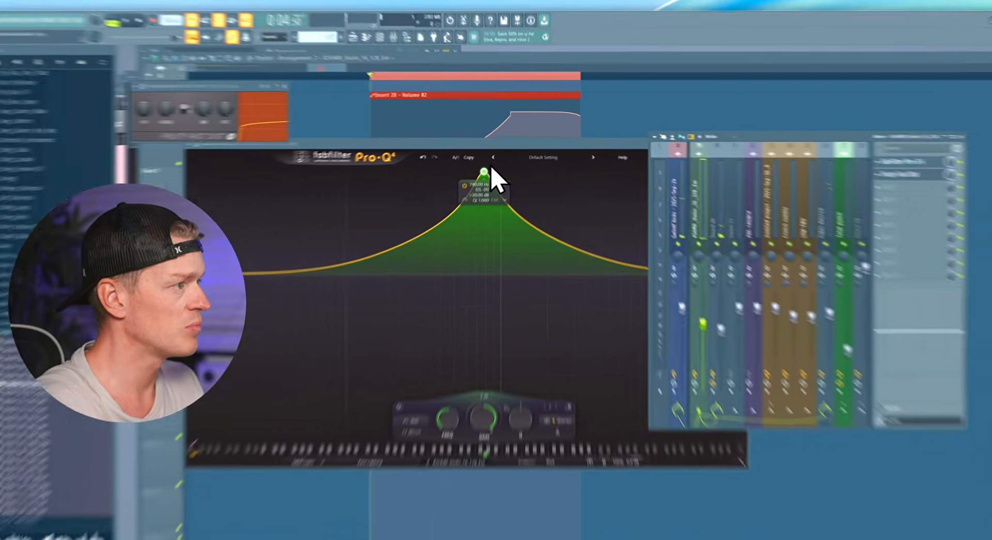
- Sweep the +30 dB bell on the violin during playback, settle it at about 681 Hz and close the equalizer
drag(491, 161, 516, 161)
drag(494, 194, 539, 321)
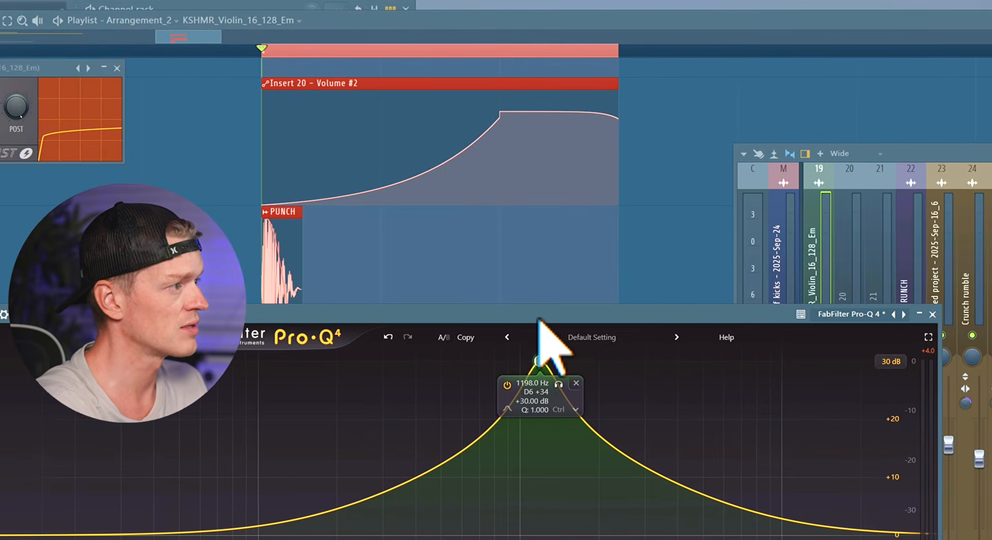
drag(533, 363, 530, 336)
key(space)
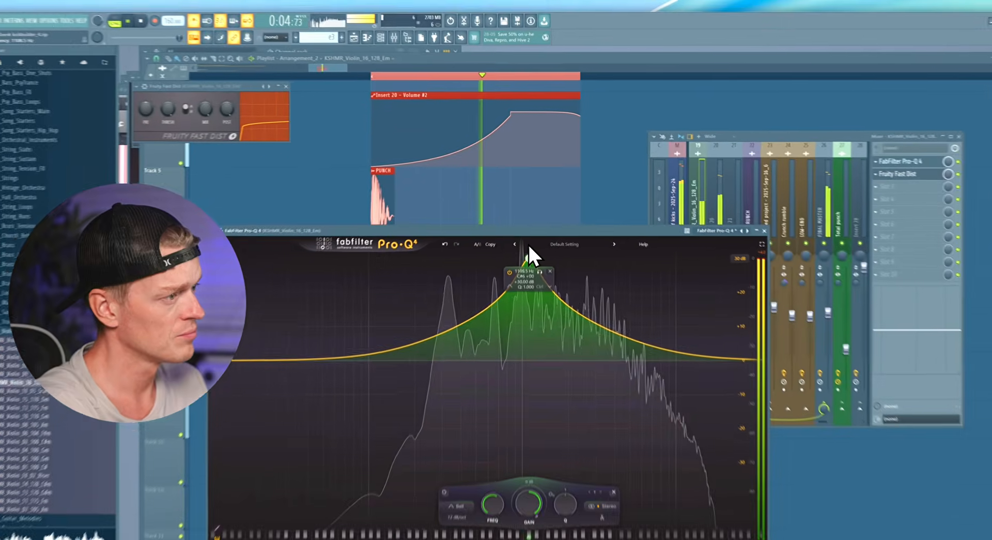
drag(528, 243, 503, 226)
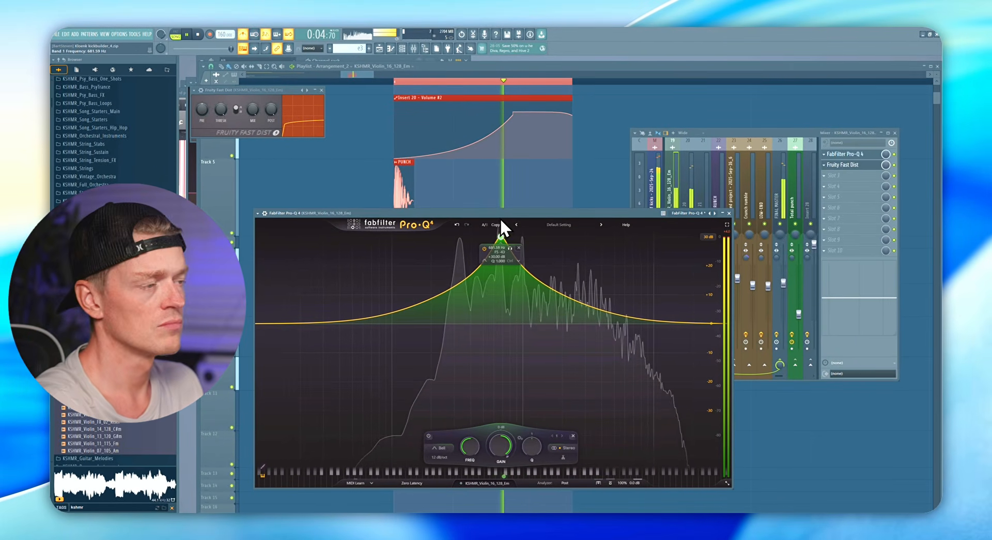
click(725, 256)
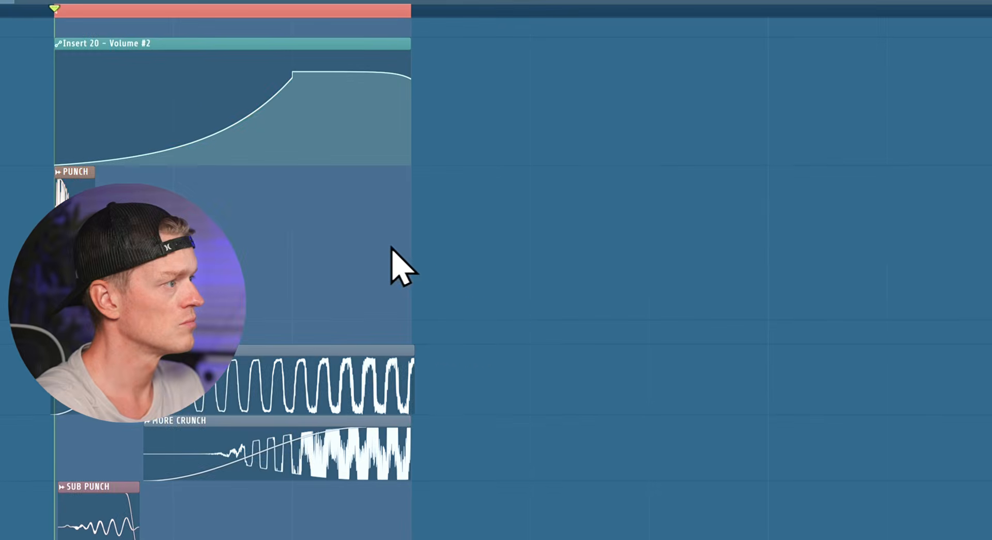
- Trim the violin clip's end to just under 40 percent of the loop region while the kick plays
key(space)
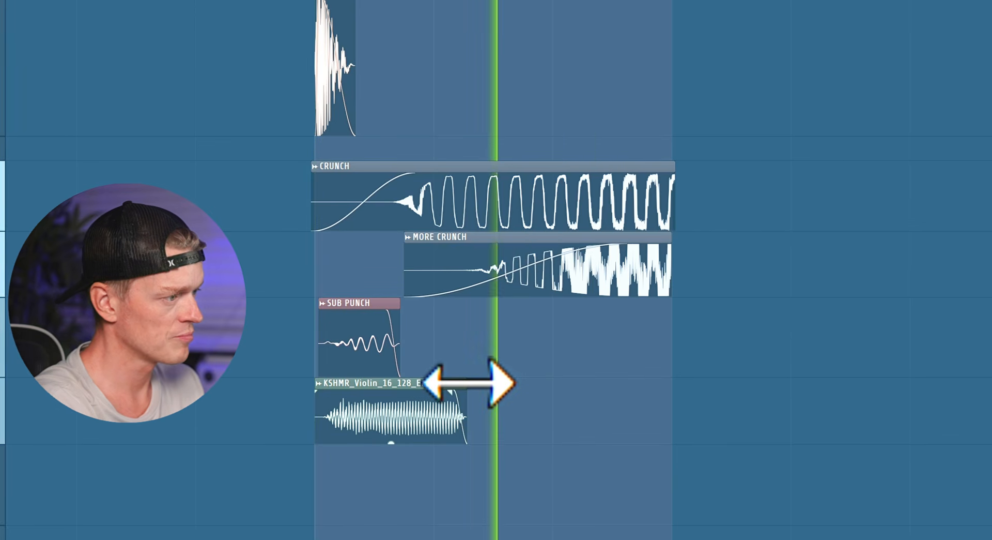
drag(468, 382, 452, 382)
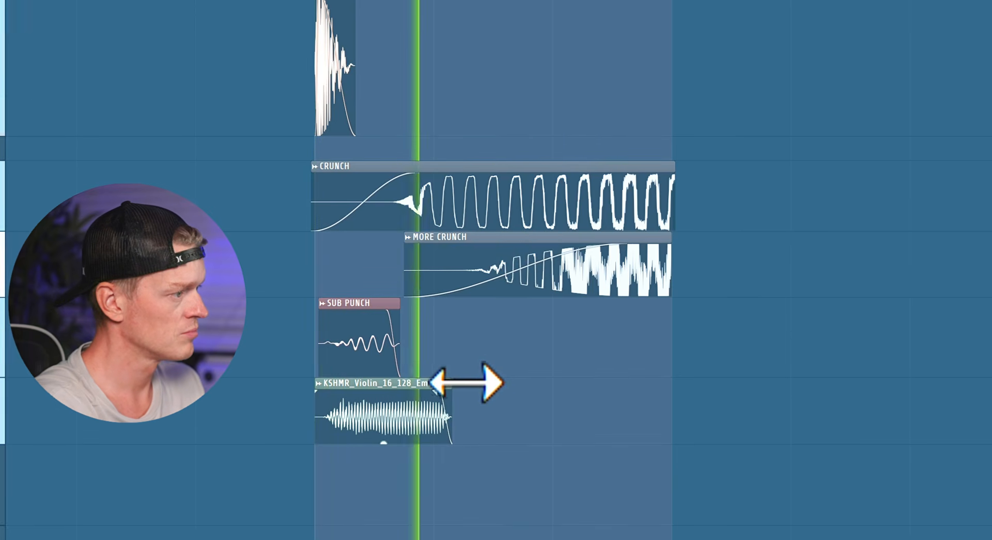
double_click(438, 385)
key(space)
click(422, 84)
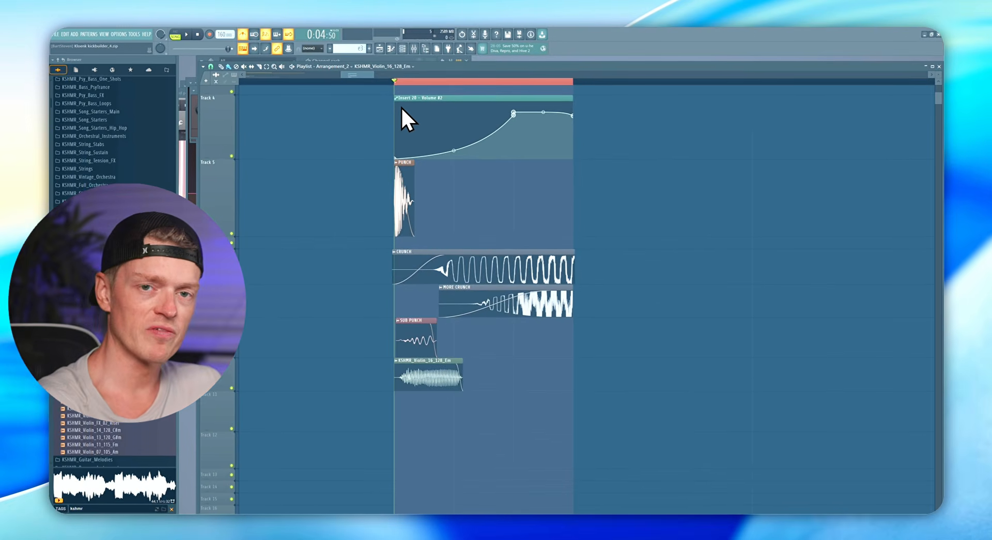
- Add FabFilter Pro-Q 4, kHs Formant Filter and kHs Frequency Shifter to the violin track's slots 3 to 5
click(414, 48)
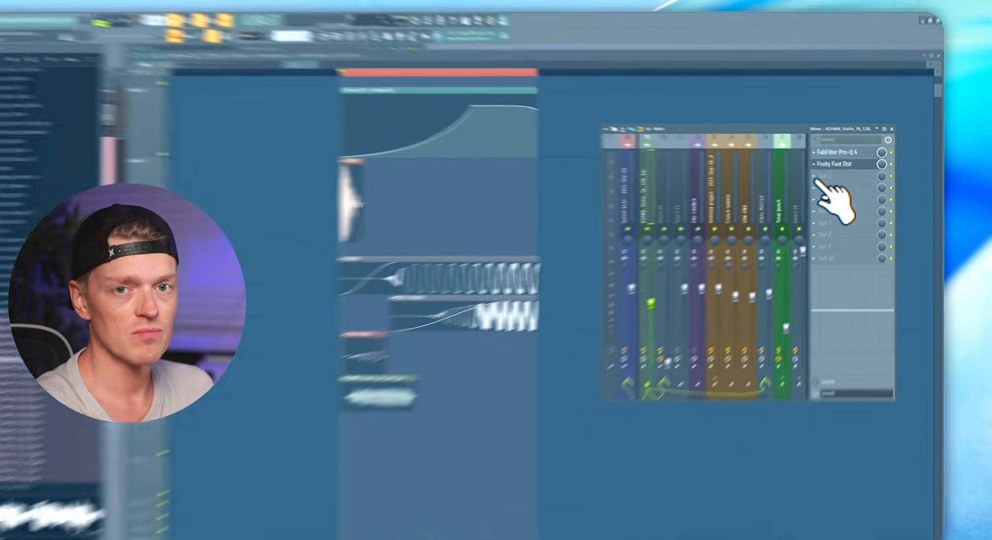
click(830, 177)
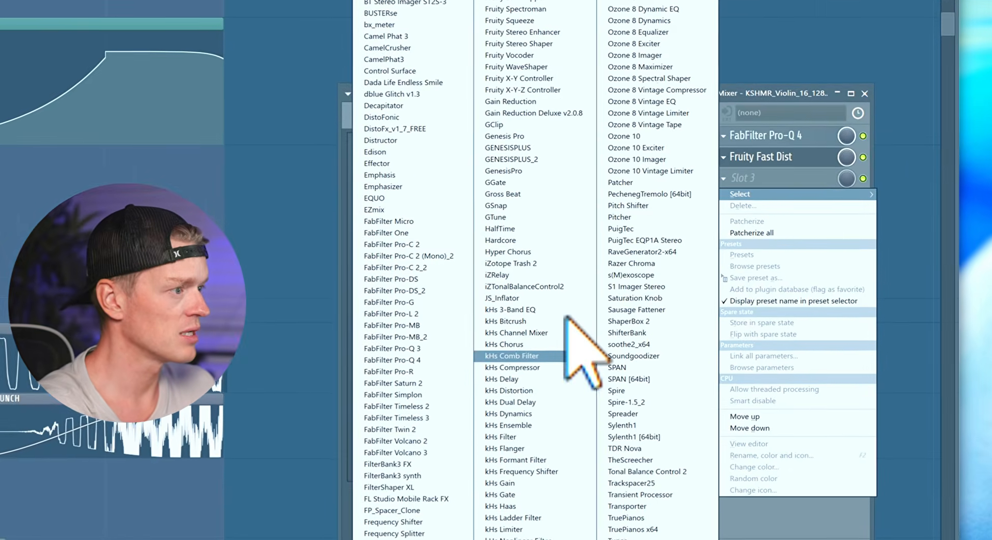
click(468, 361)
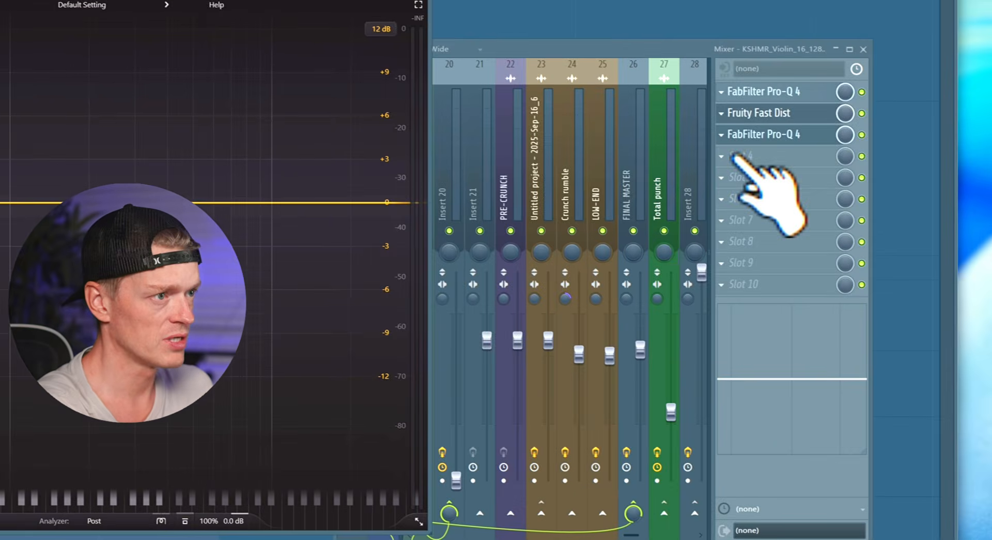
click(720, 157)
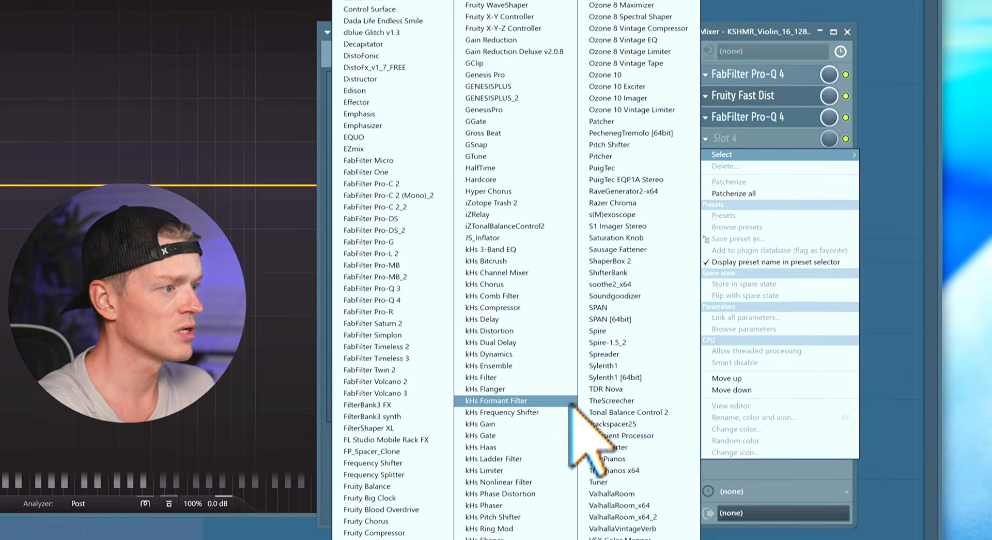
click(516, 415)
click(719, 173)
click(502, 407)
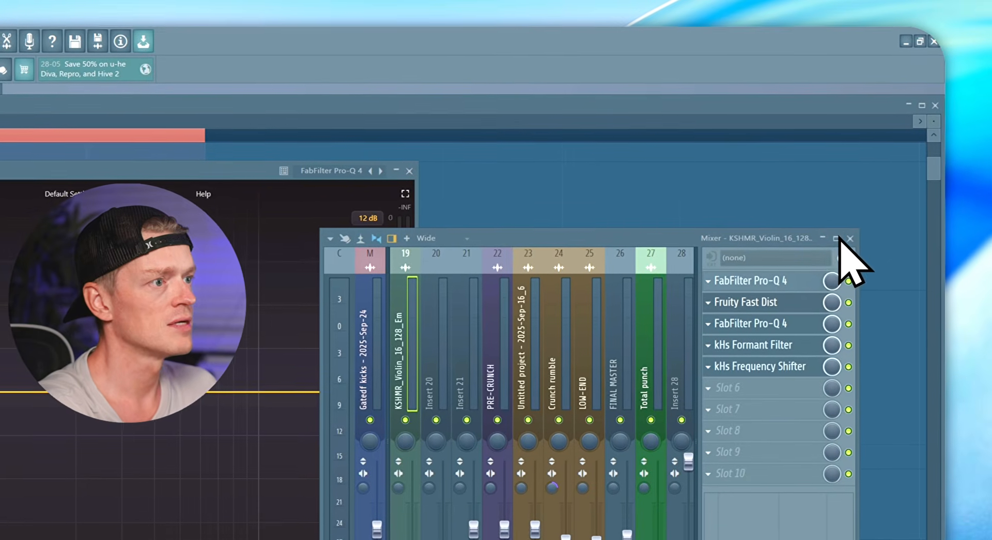
click(874, 234)
click(407, 171)
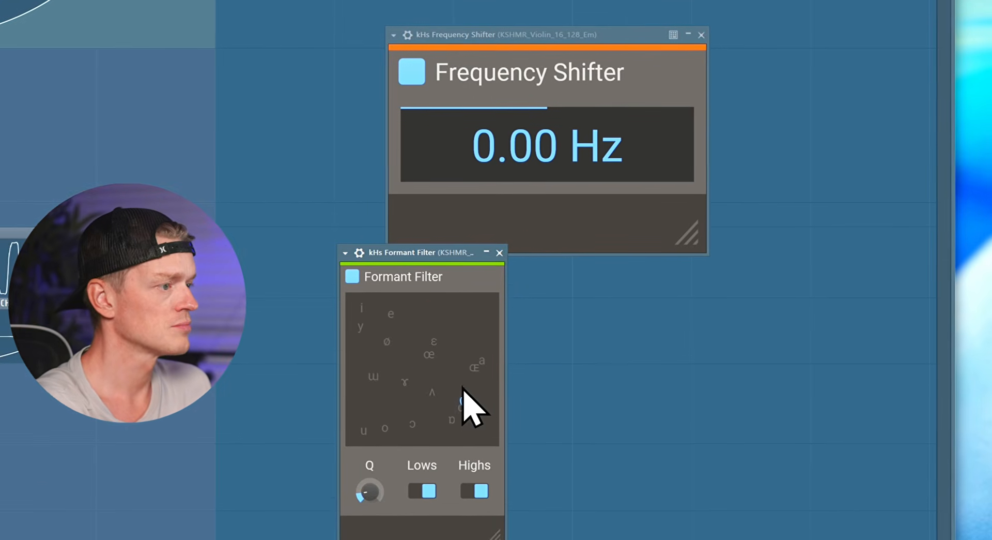
- Rearrange the two kHs plugin windows and set the violin's frequency shift to 143 Hz while playing the loop
drag(424, 245, 447, 264)
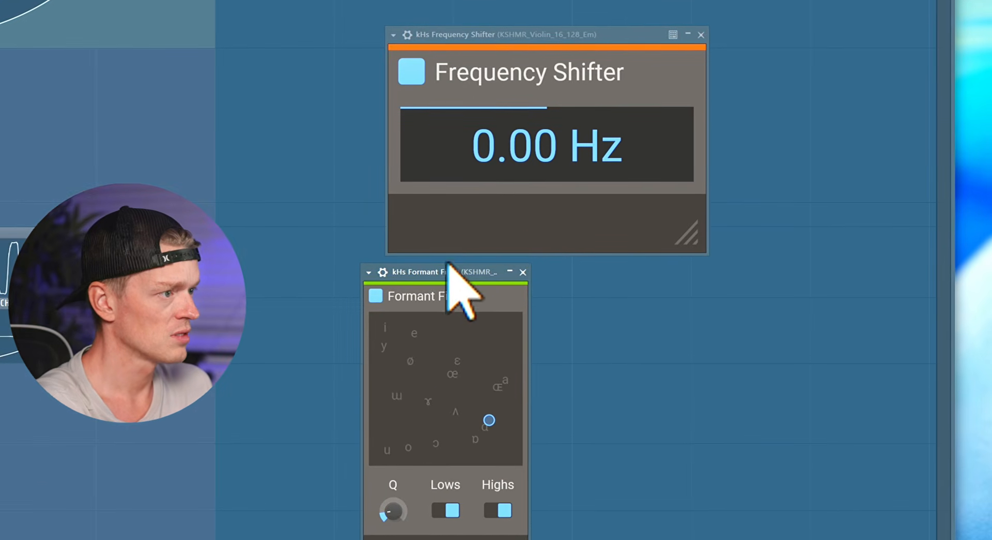
drag(495, 137, 502, 134)
drag(530, 33, 539, 32)
key(space)
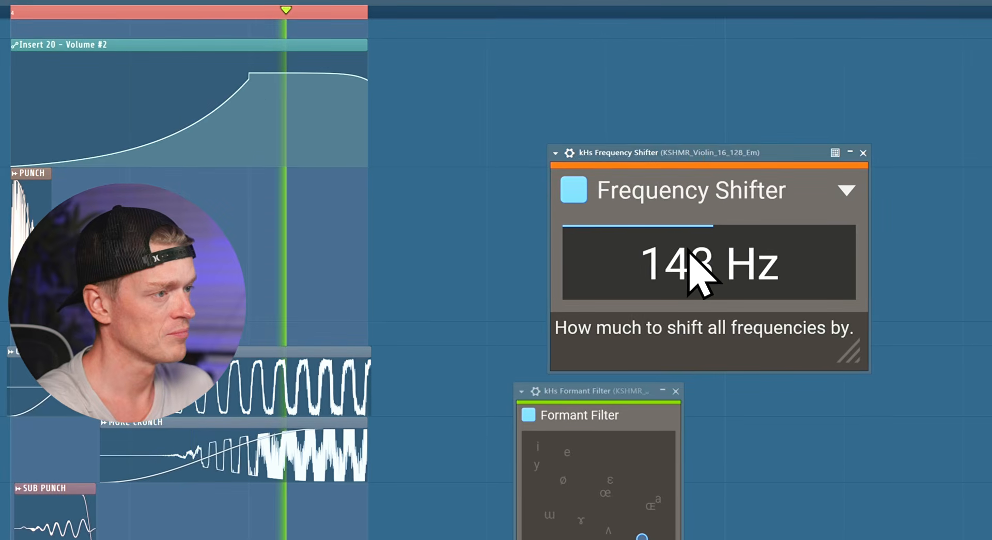
drag(694, 157, 705, 154)
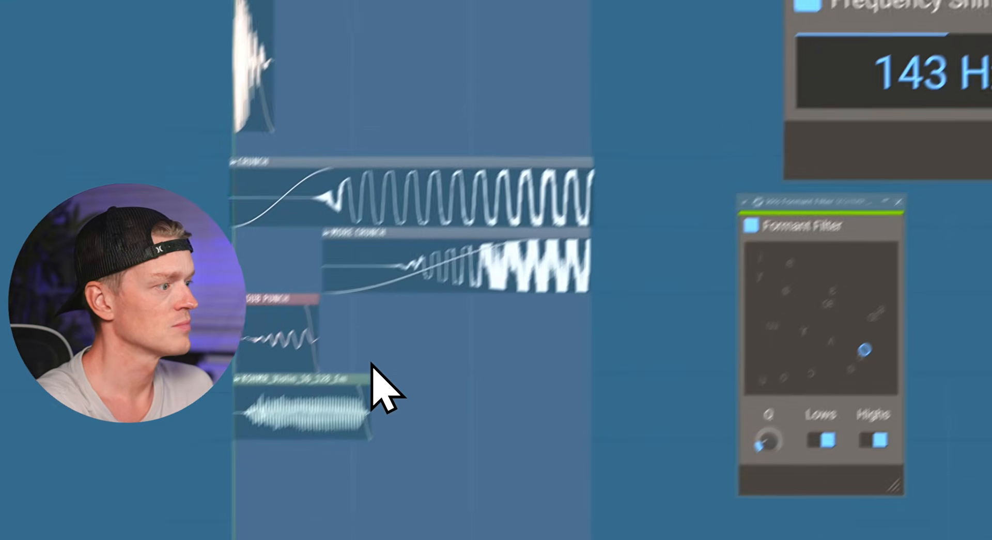
- Move the violin's formant point to just above the o and ɔ vowels while playing the loop
key(space)
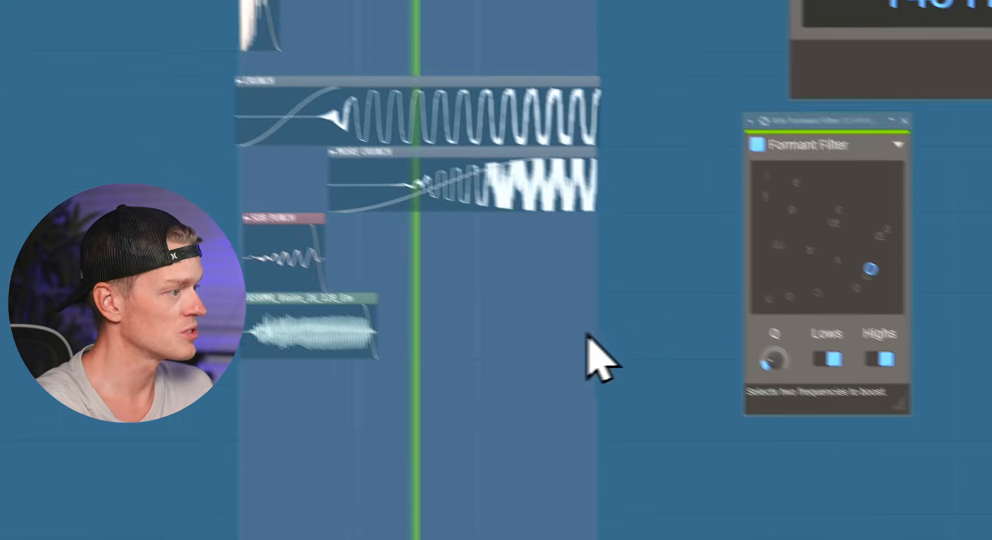
drag(877, 147, 858, 111)
drag(496, 359, 469, 370)
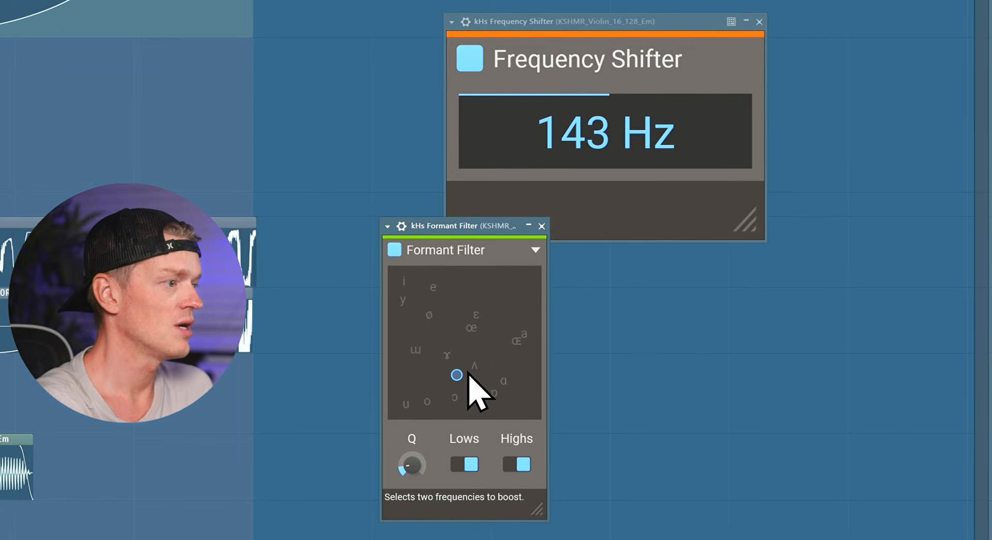
drag(468, 229, 478, 227)
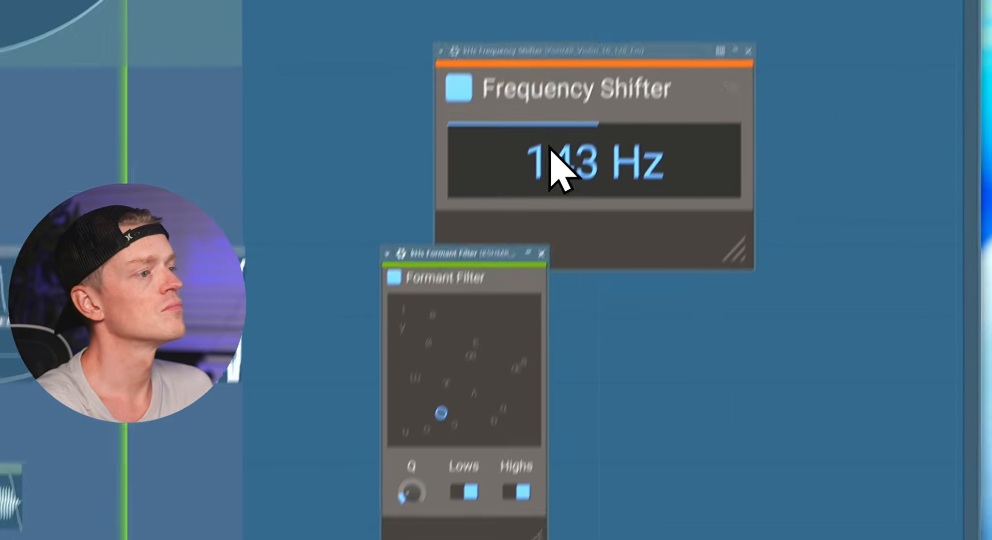
- Set the violin's frequency shift to 105 Hz and close the Frequency Shifter and Formant Filter windows
drag(583, 22, 592, 16)
drag(571, 119, 526, 149)
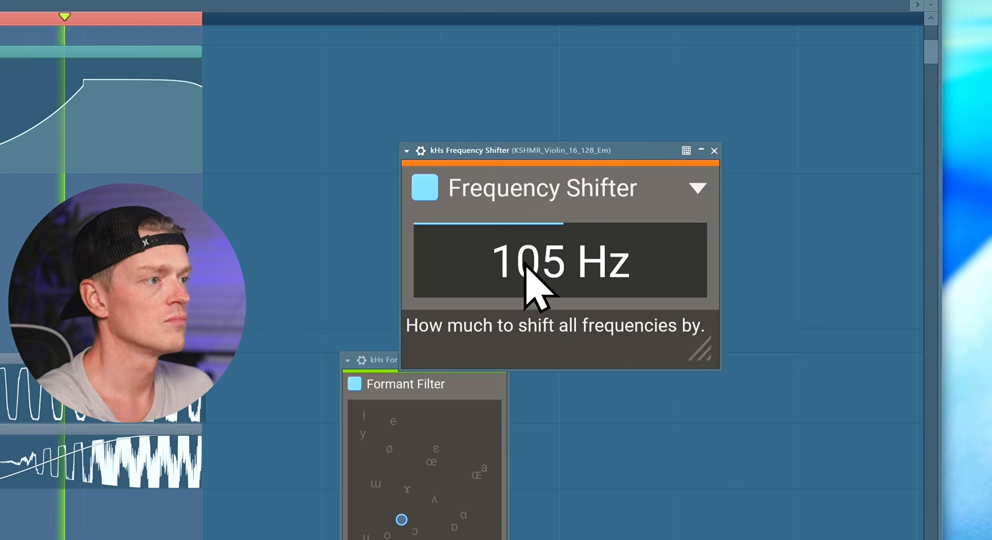
drag(577, 153, 580, 155)
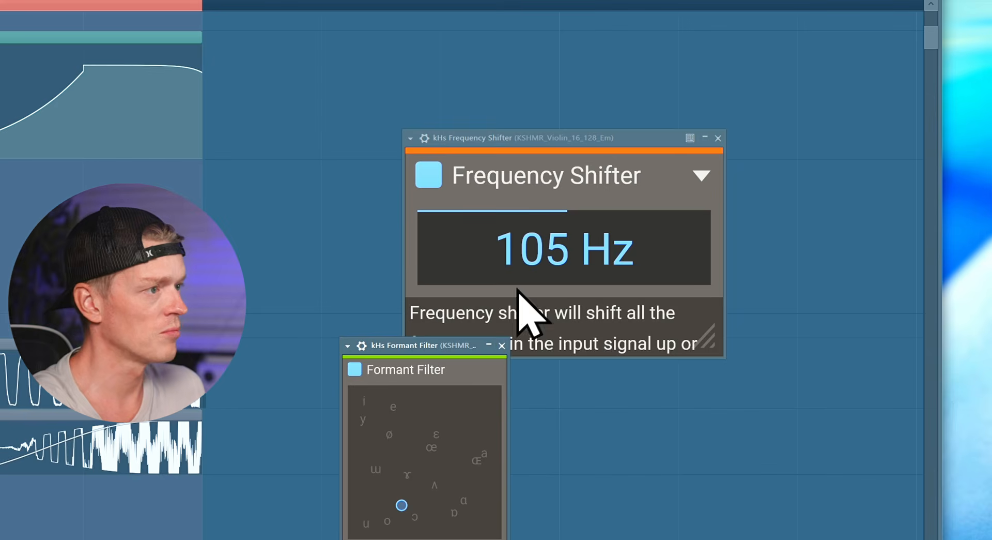
click(501, 345)
click(718, 137)
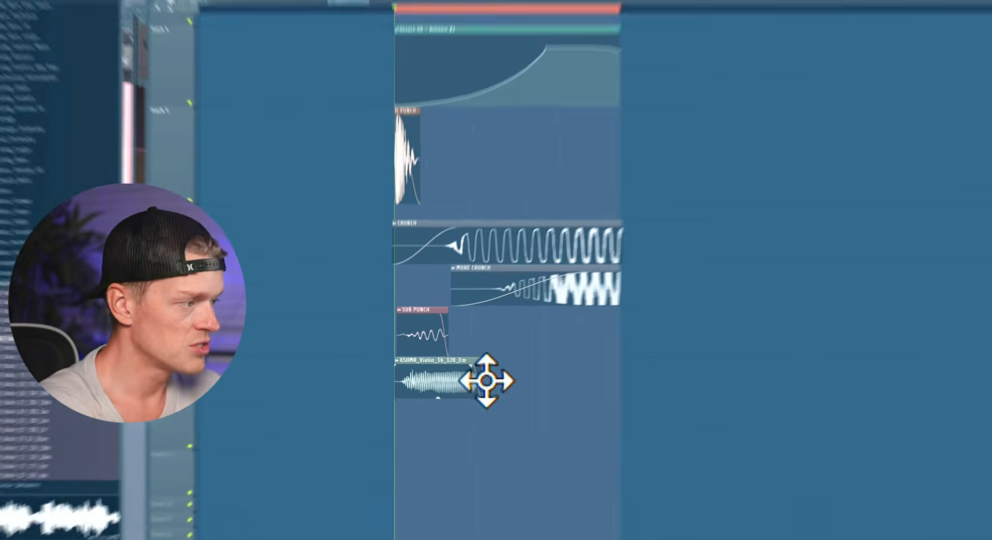
- Open the violin clip's channel settings, set its root note to F5 and play the loop
double_click(435, 373)
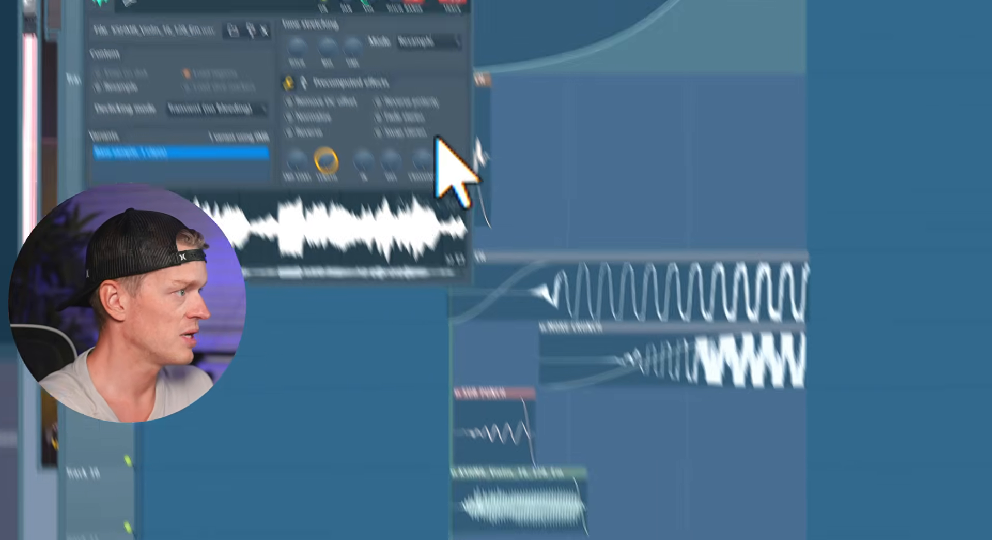
click(405, 119)
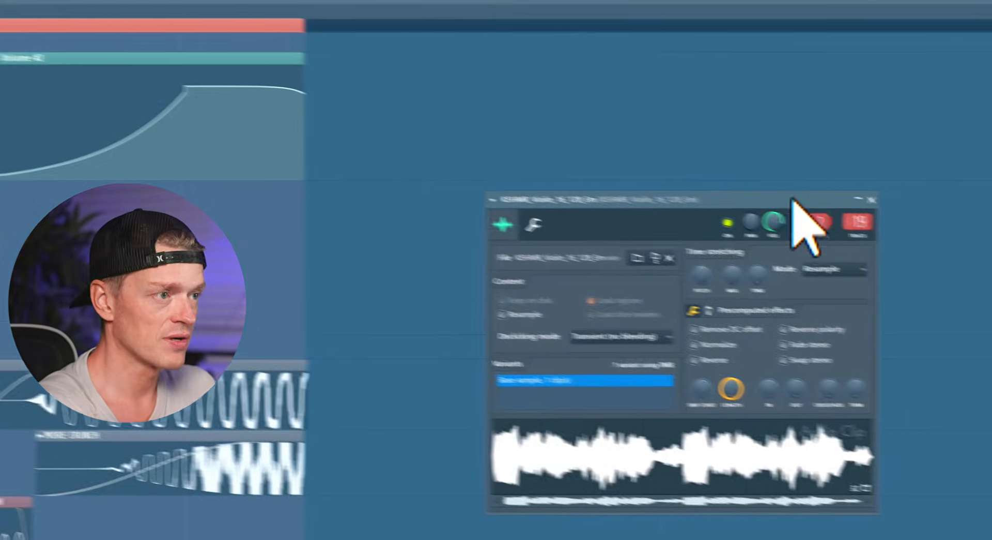
click(534, 223)
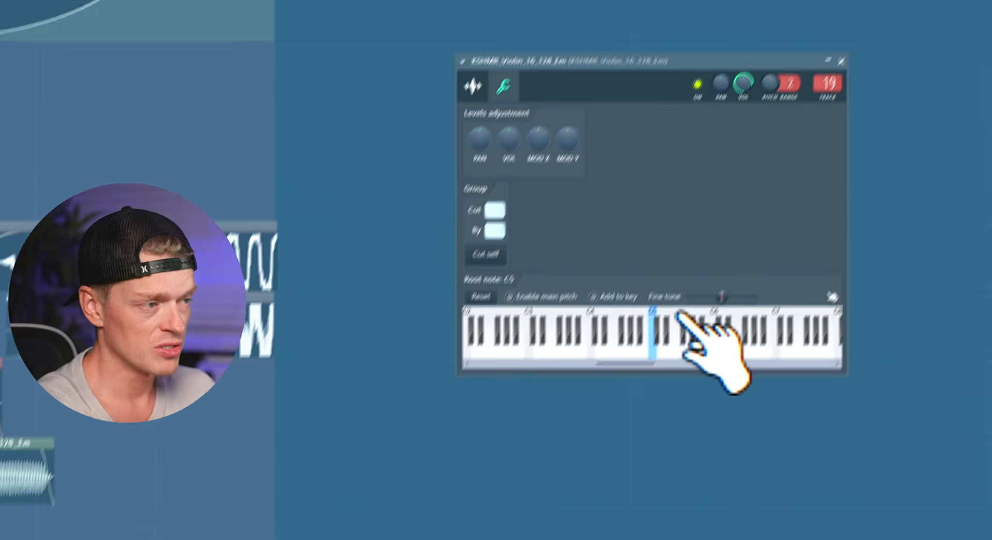
right_click(680, 316)
key(space)
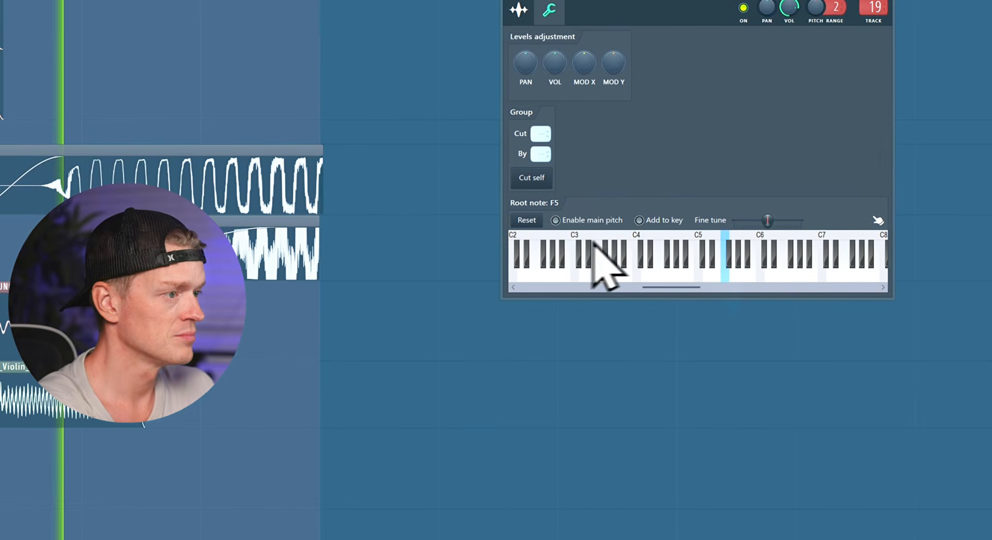
- Shorten the violin clip, set its root note to G#4 and trim its end while auditioning the loop
key(space)
drag(339, 384, 251, 381)
double_click(227, 364)
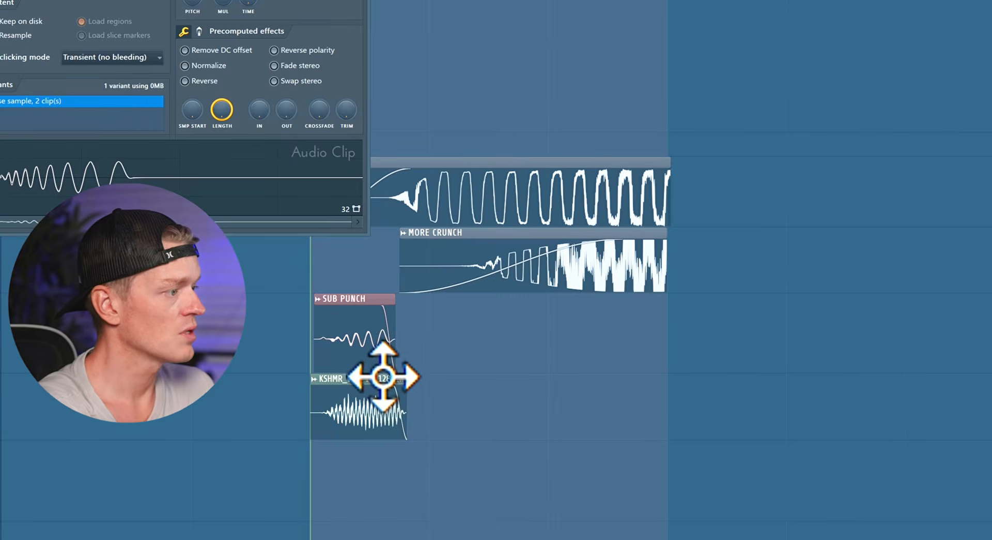
double_click(221, 389)
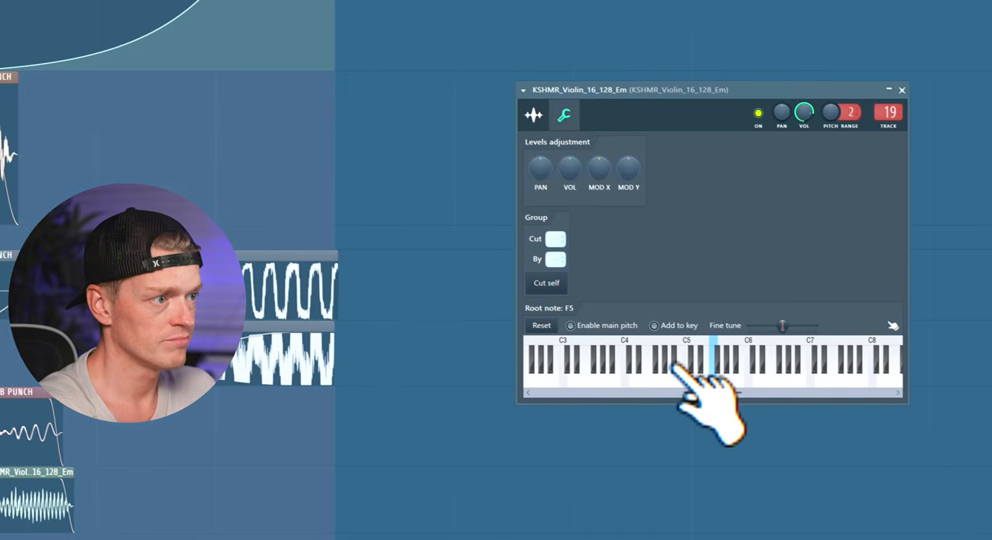
right_click(652, 346)
key(space)
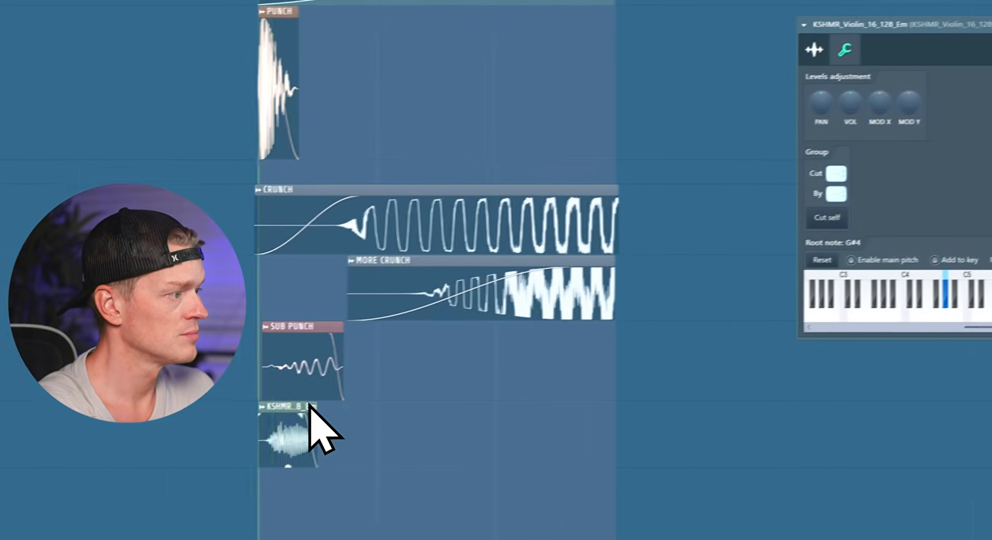
drag(26, 464, 21, 465)
drag(352, 403, 336, 407)
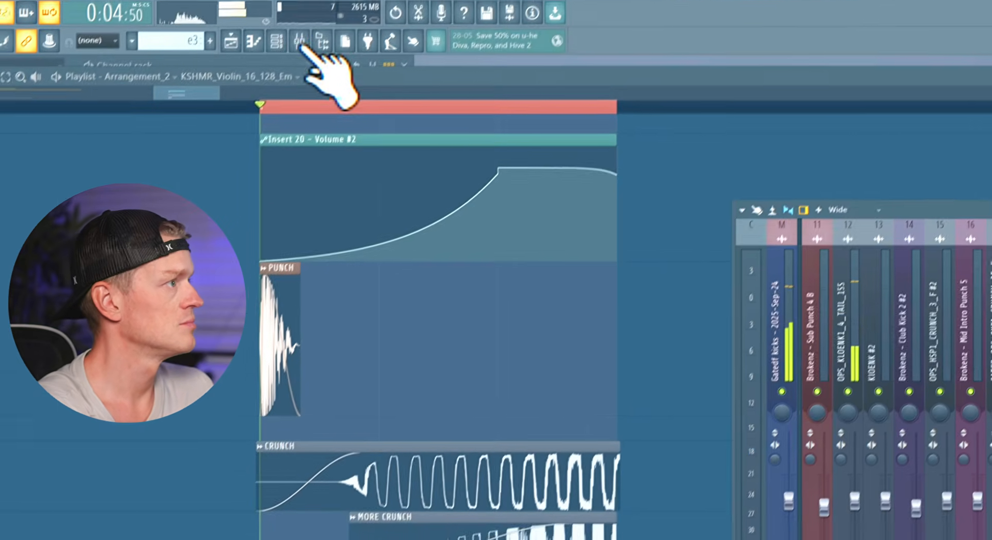
- Undo the last change and audition the kick with the init pattern beneath the sub punch
key(ctrl+z)
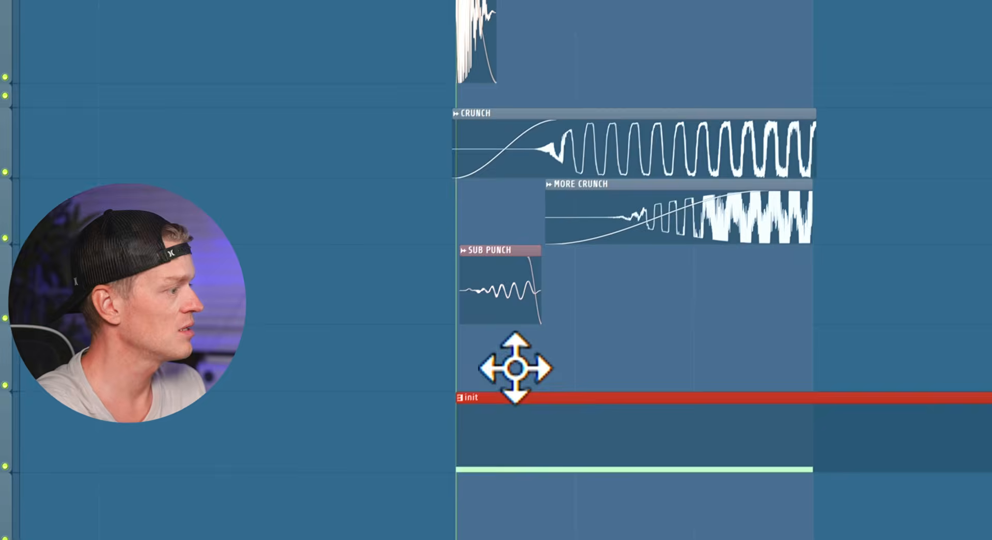
drag(516, 368, 516, 359)
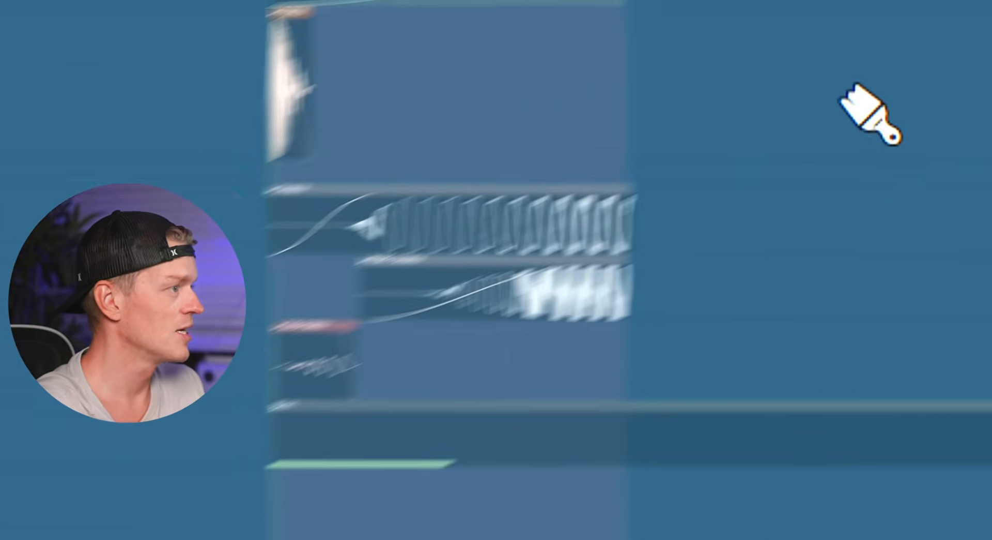
key(space)
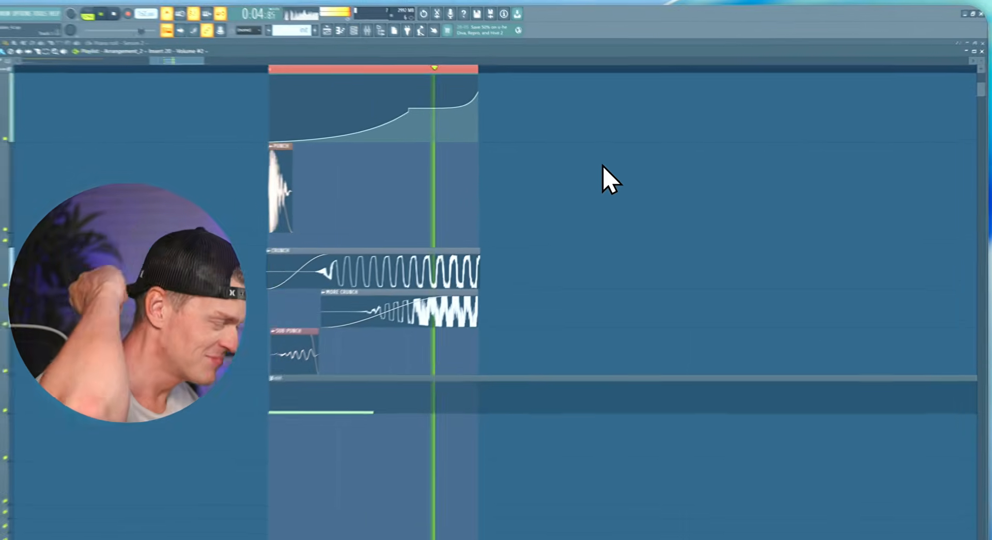
key(space)
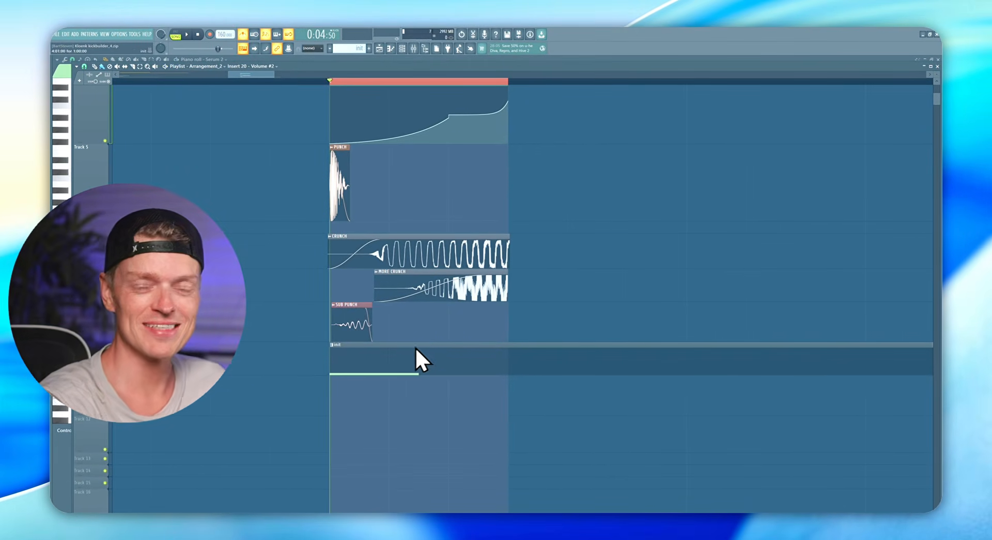
- Set the violin track's frequency shift to 255 Hz in the mixer while looping and close the Frequency Shifter
click(414, 48)
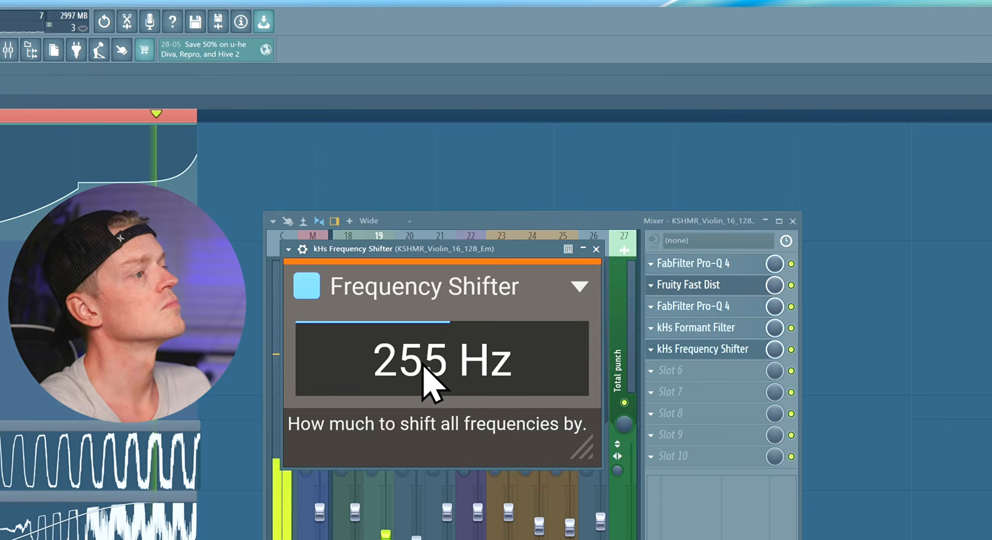
drag(465, 257, 476, 256)
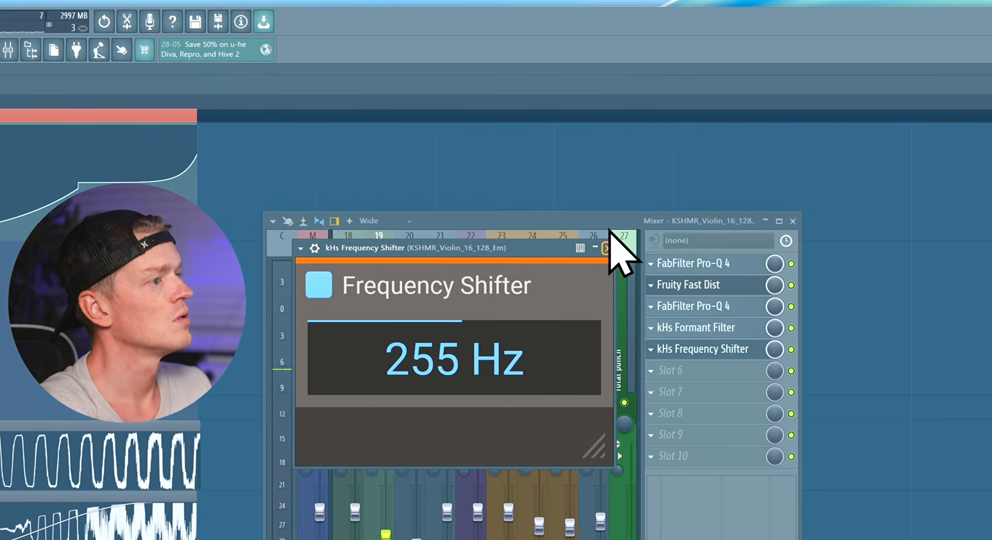
click(608, 247)
click(8, 50)
click(8, 50)
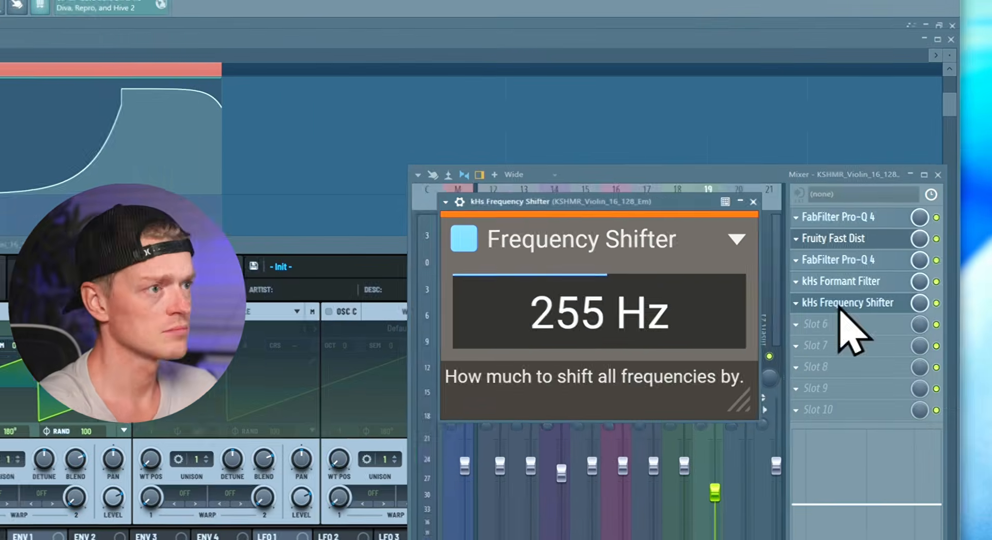
key(ctrl+z)
click(705, 195)
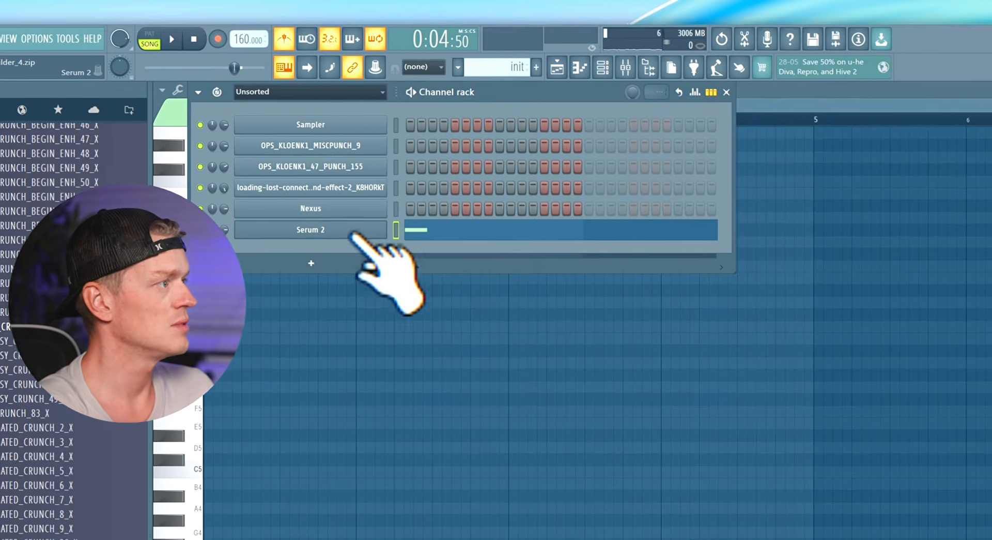
- Open the Serum 2 channel, enable oscillator B and load a different wavetable into it
click(337, 234)
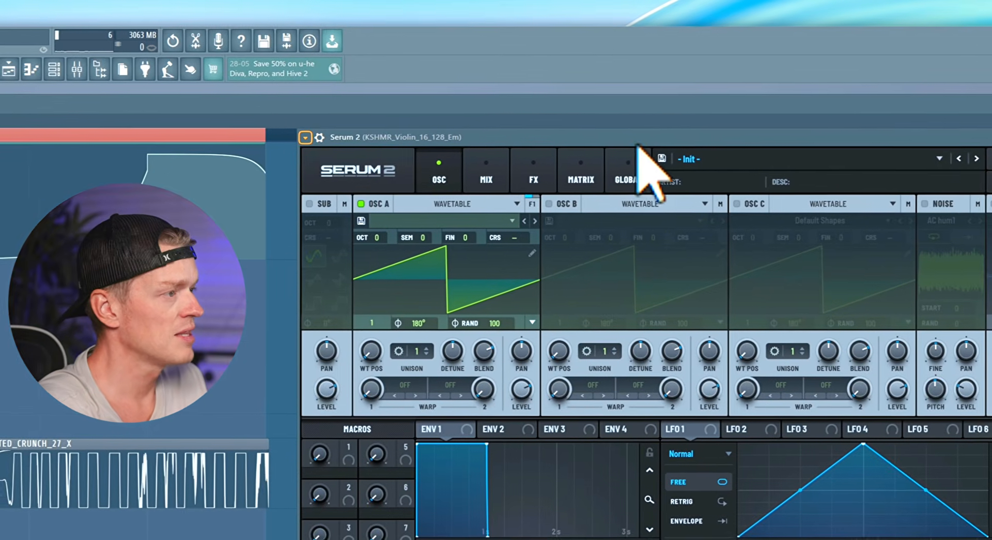
click(296, 138)
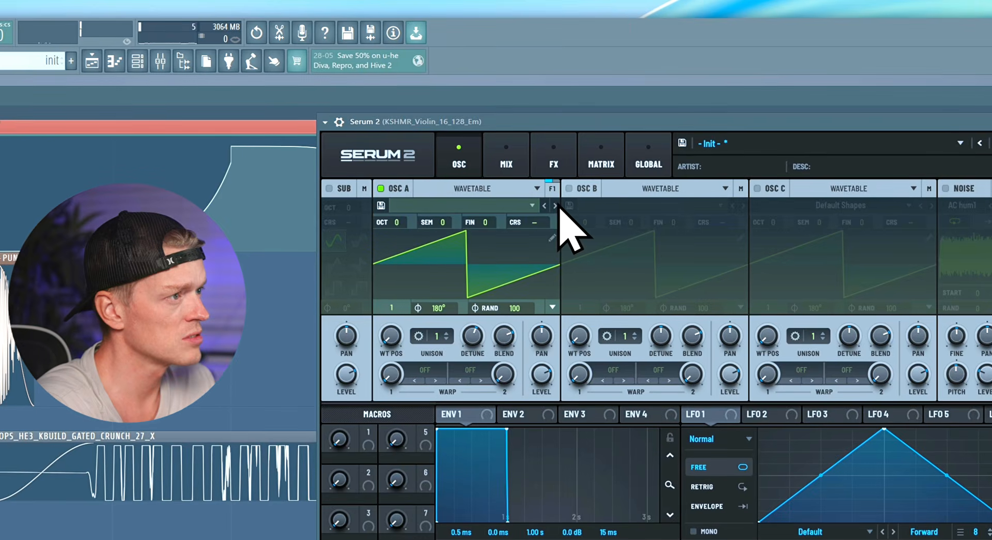
click(650, 115)
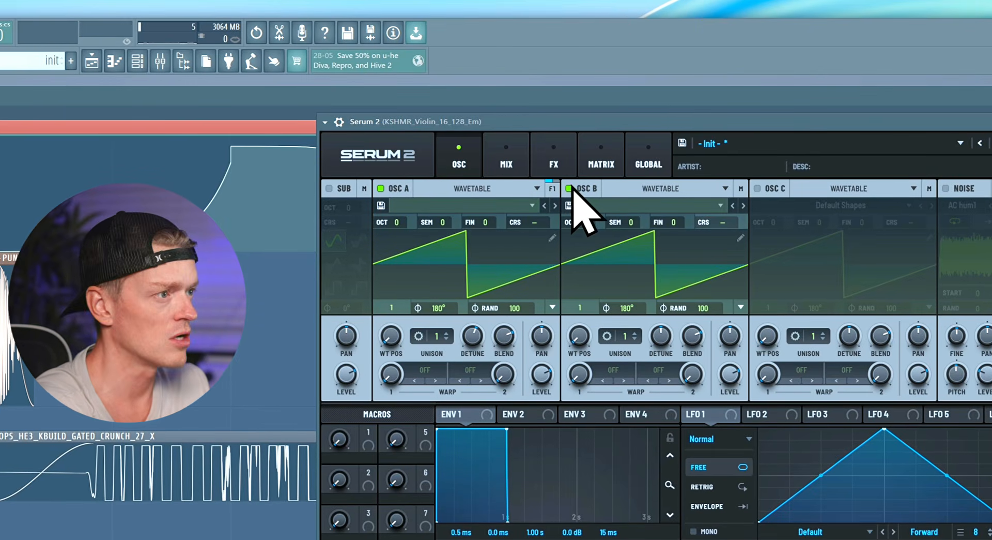
click(743, 206)
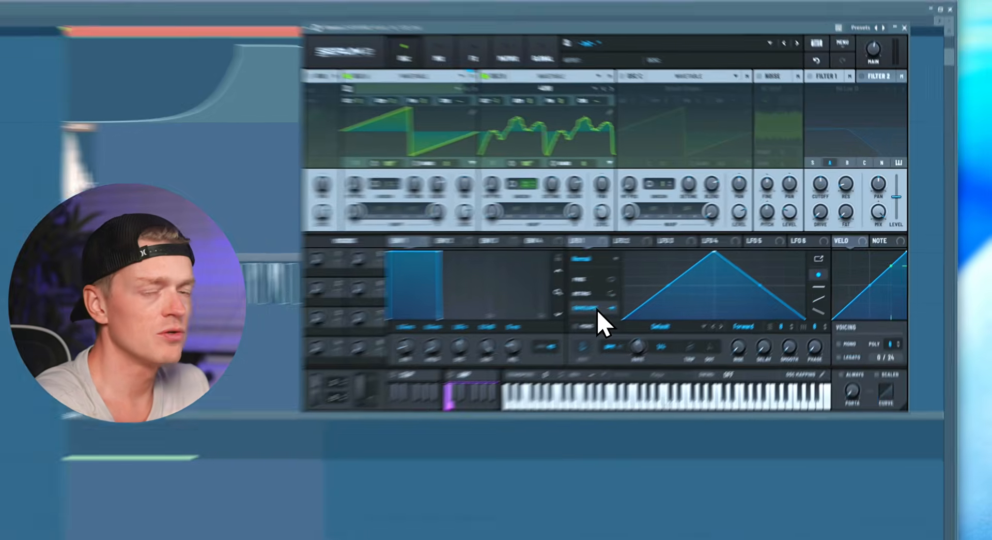
- Switch LFO 1 to Envelope mode and route it to Main Tuning in the first modulation matrix row
click(687, 271)
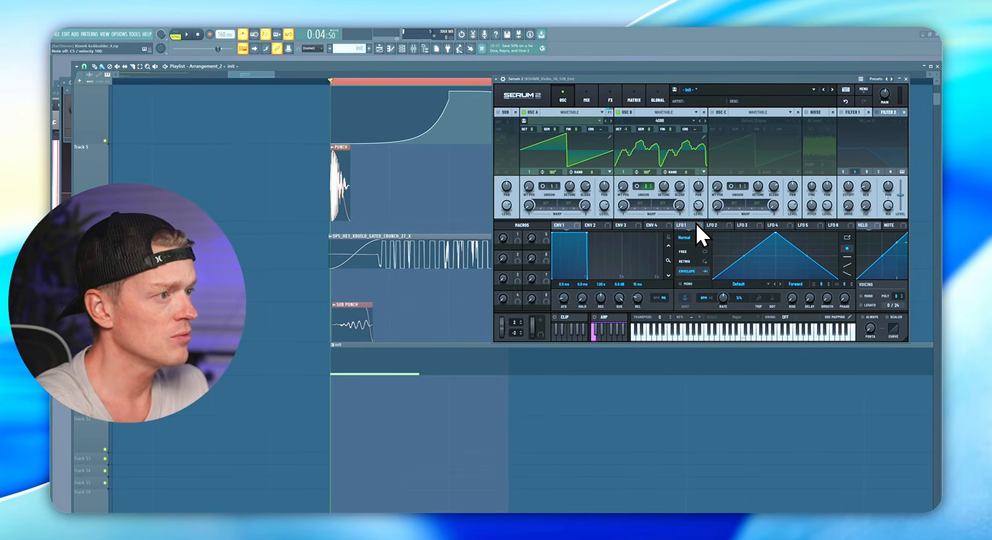
click(634, 99)
click(530, 123)
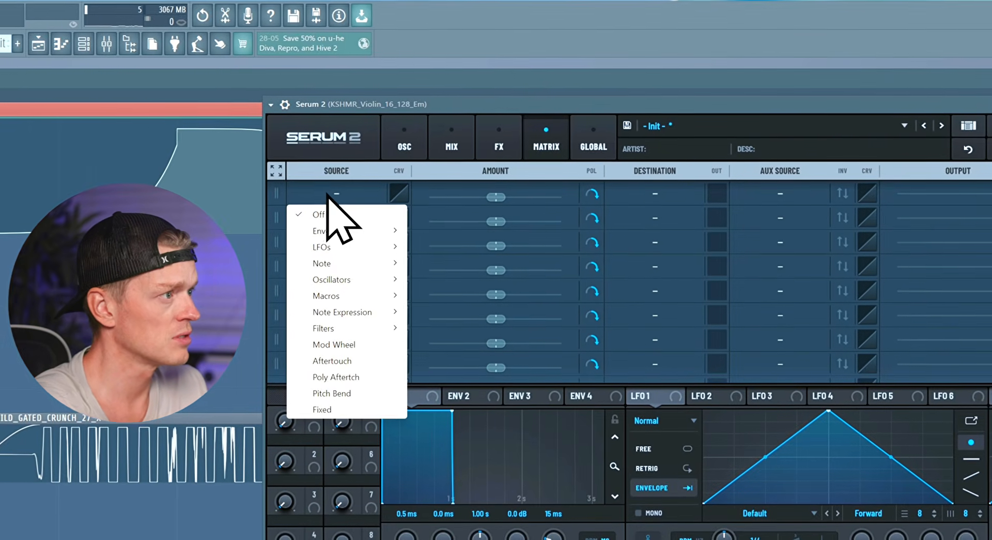
mouse_move(530, 147)
click(439, 248)
click(655, 194)
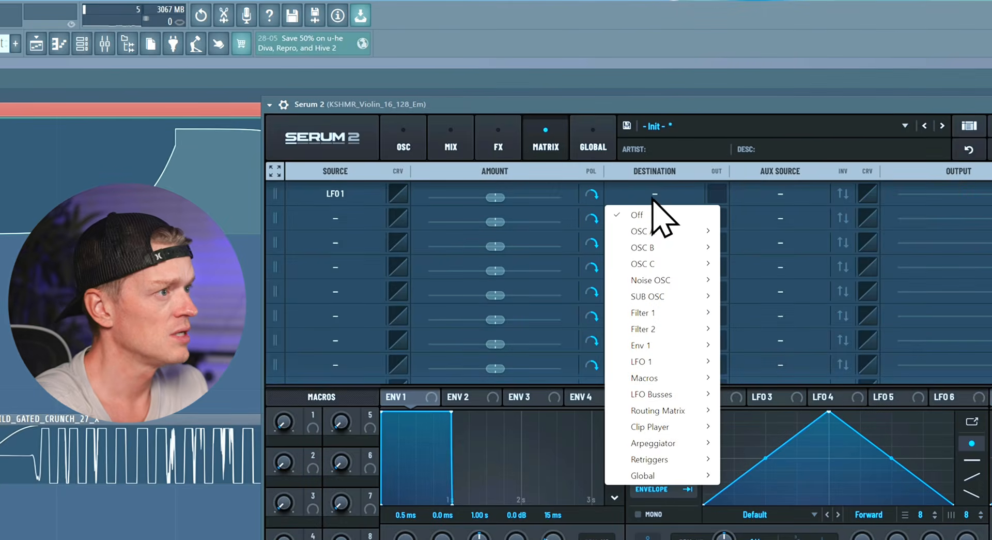
mouse_move(667, 475)
click(750, 481)
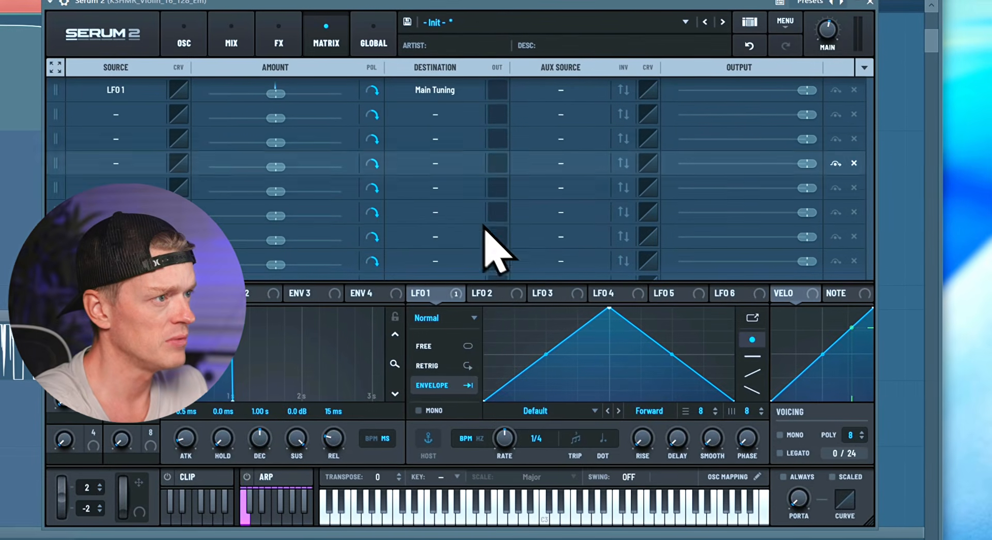
- Reshape LFO 1 into a descending ramp spanning its full length and raise its modulation amount on Main Tuning
drag(610, 319, 478, 309)
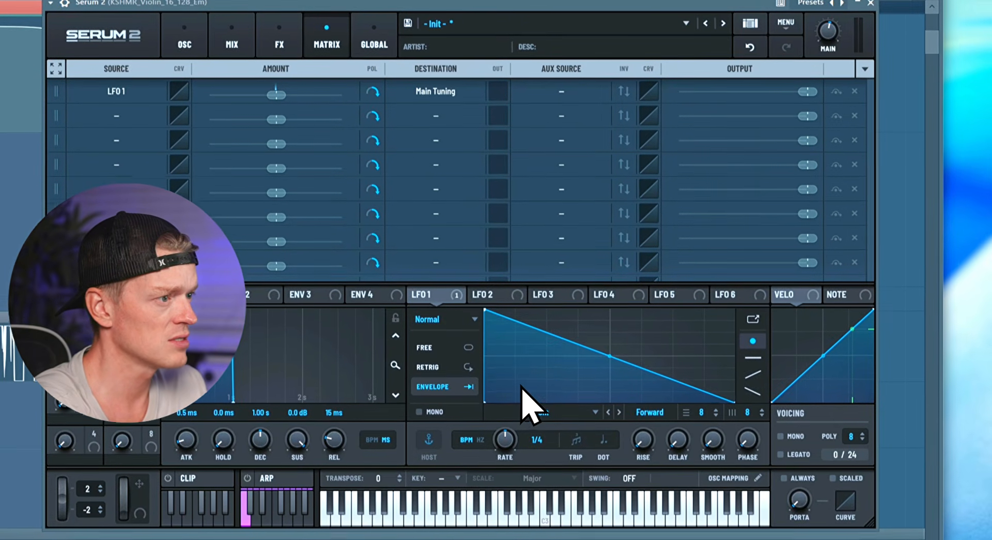
double_click(570, 416)
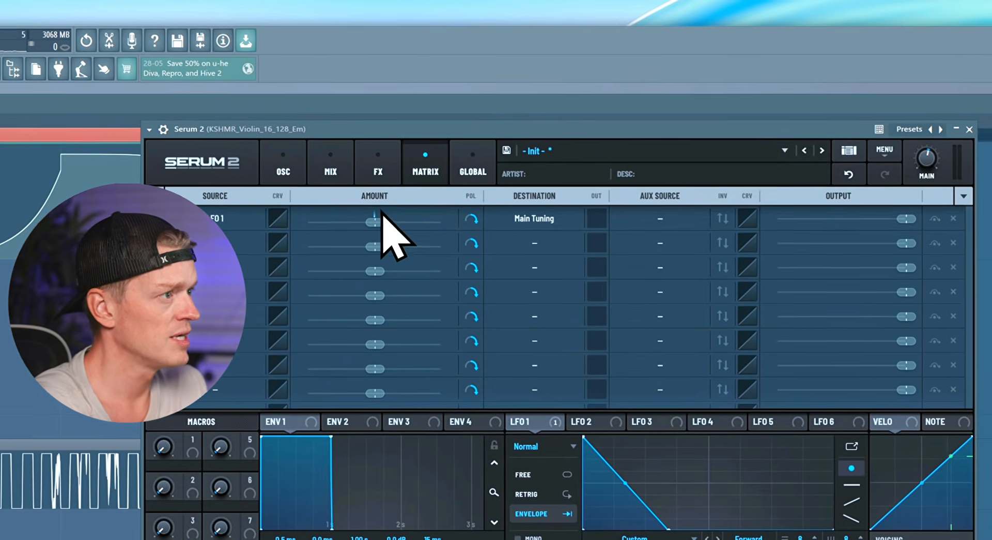
drag(434, 129, 459, 130)
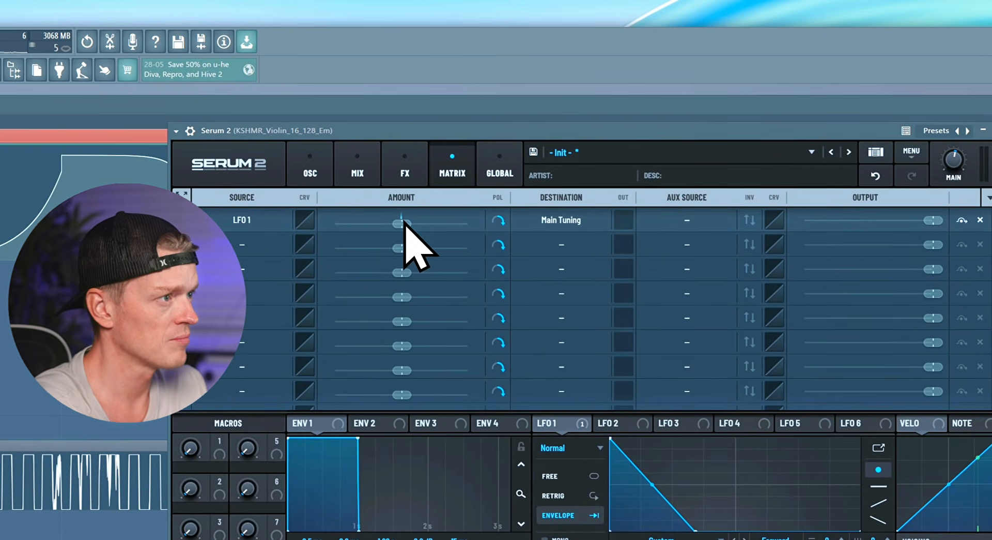
drag(405, 223, 434, 227)
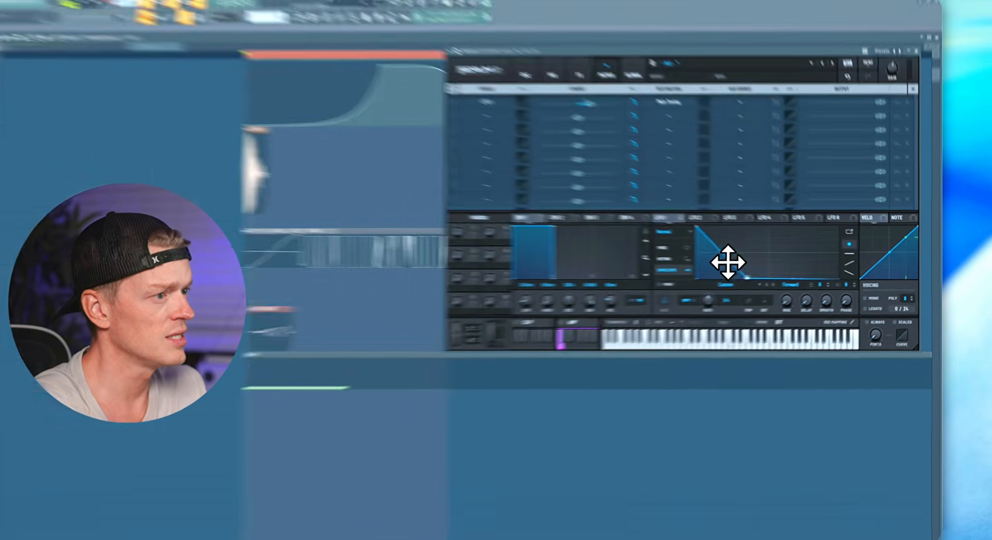
drag(768, 280, 810, 282)
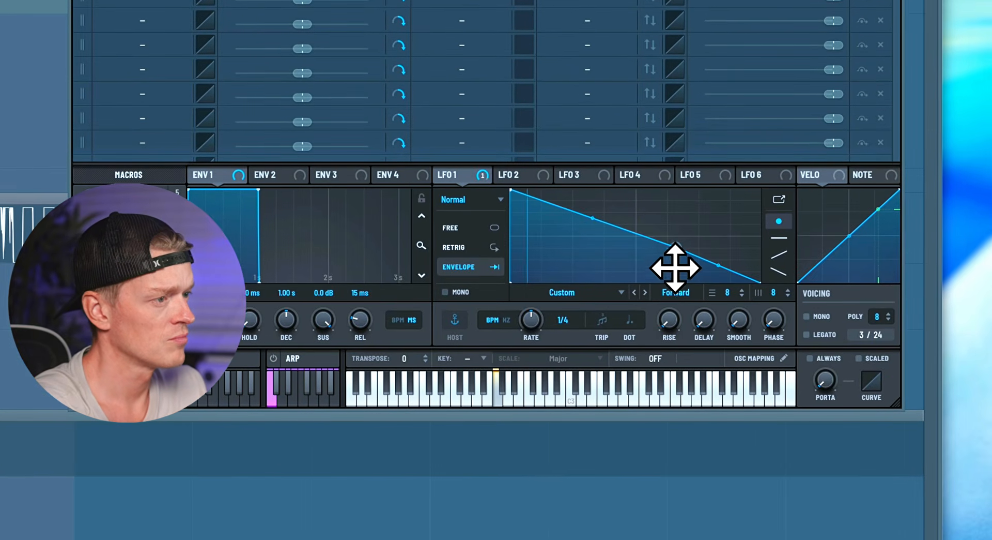
- Shorten LFO 1's descending ramp to about half its length and bend it into a steep concave decay
drag(664, 235, 665, 292)
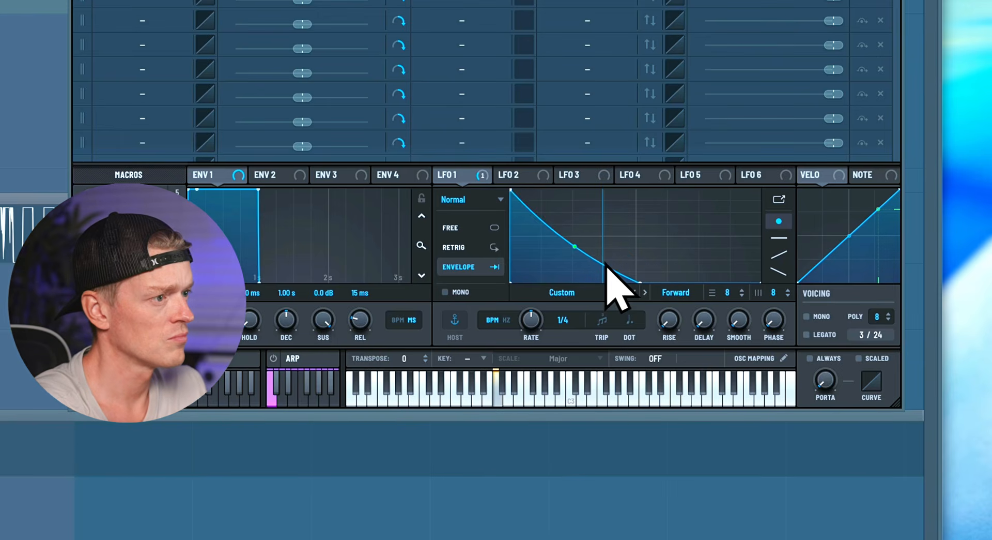
drag(575, 246, 549, 261)
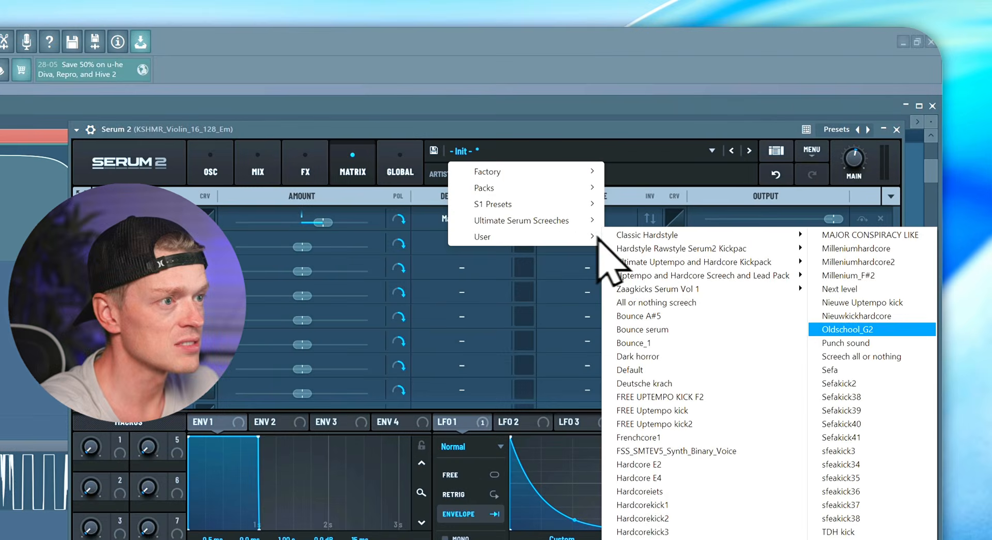
- Load the user preset Punch sound in Serum 2 and set the Filter 1 cutoff on its oscillator page to 346 Hz
click(858, 342)
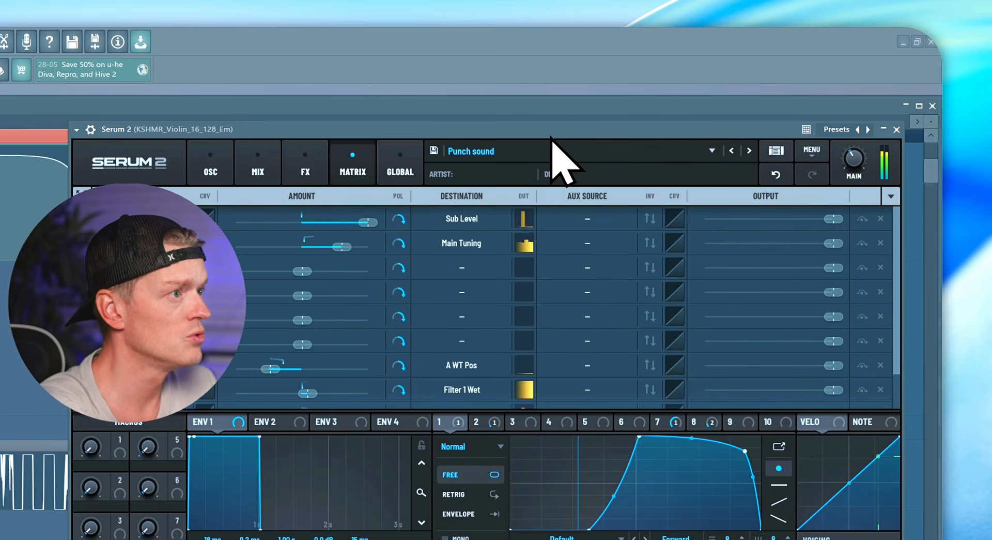
click(215, 162)
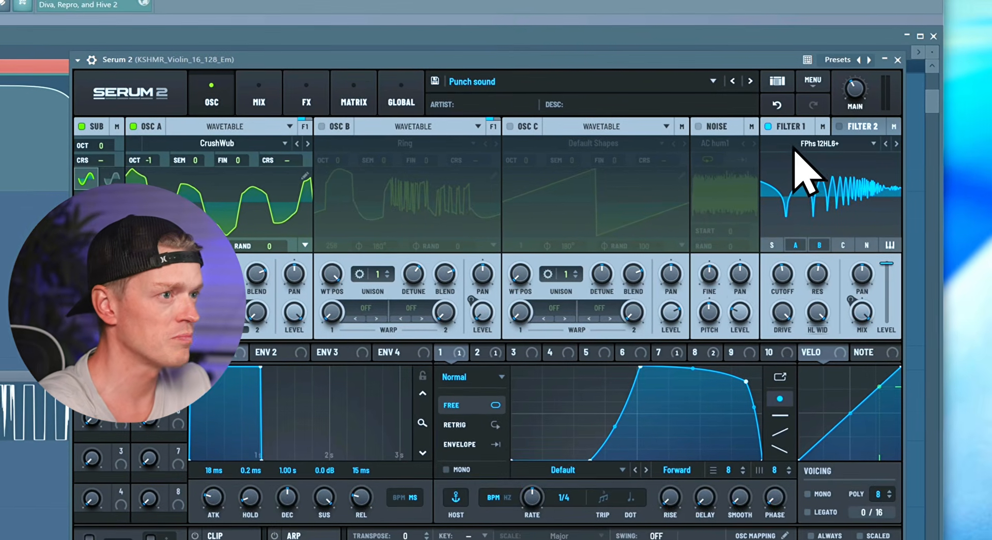
drag(847, 344, 851, 323)
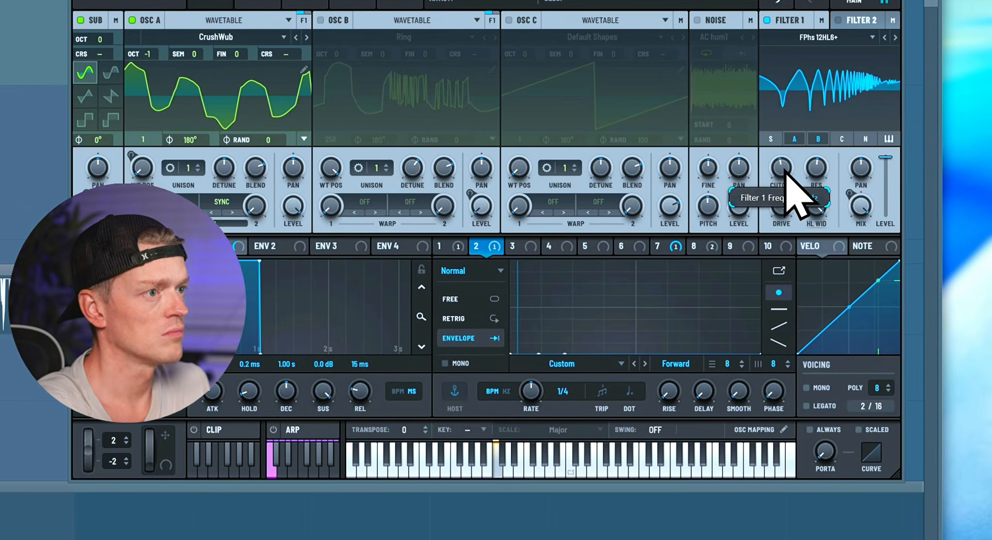
drag(786, 169, 782, 176)
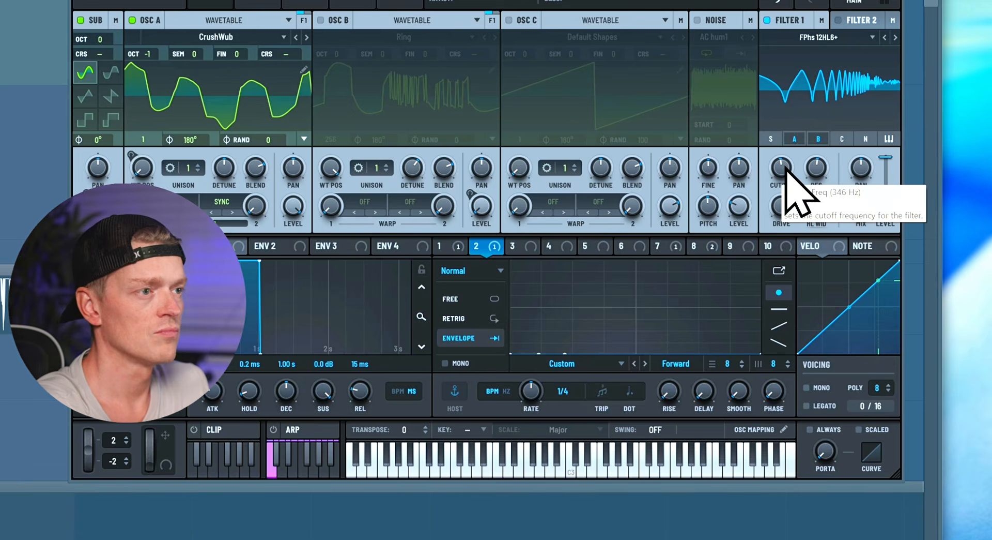